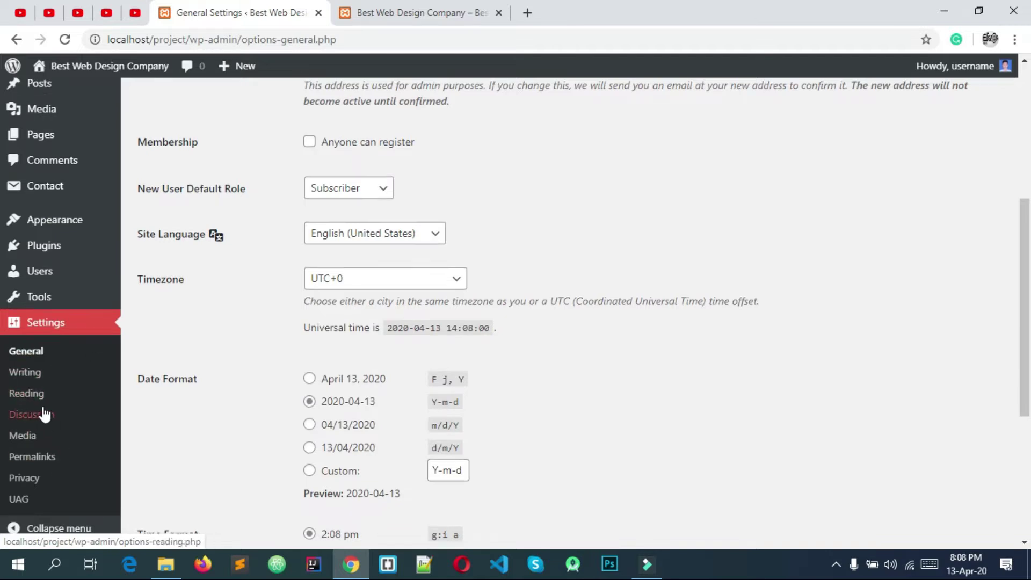
Examine the Site Title and Tagline fields in General Settings and compare them with the title shown for the live site
scroll(41, 414, up, 5)
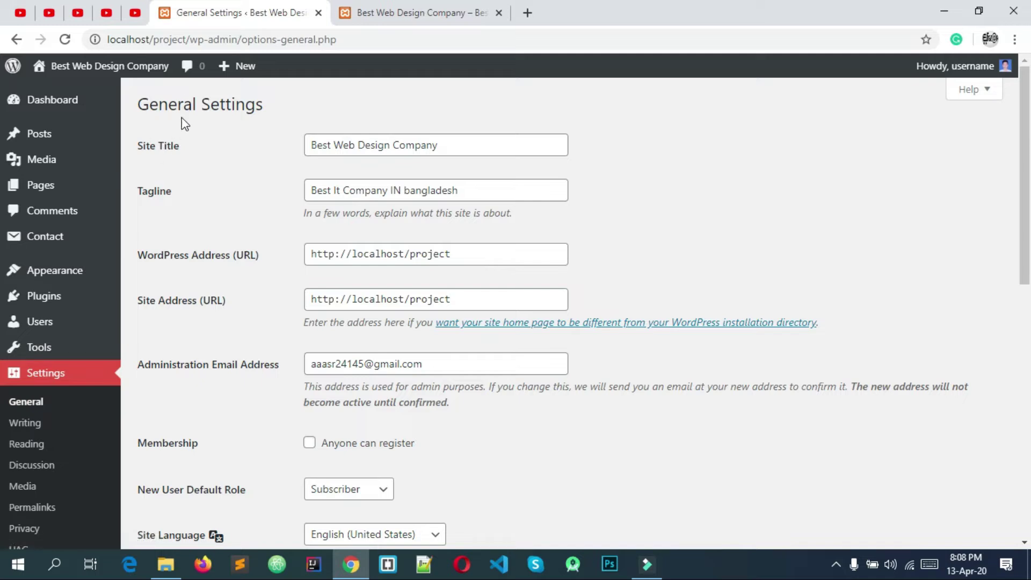
click(160, 152)
key(ctrl+a)
click(267, 155)
click(409, 12)
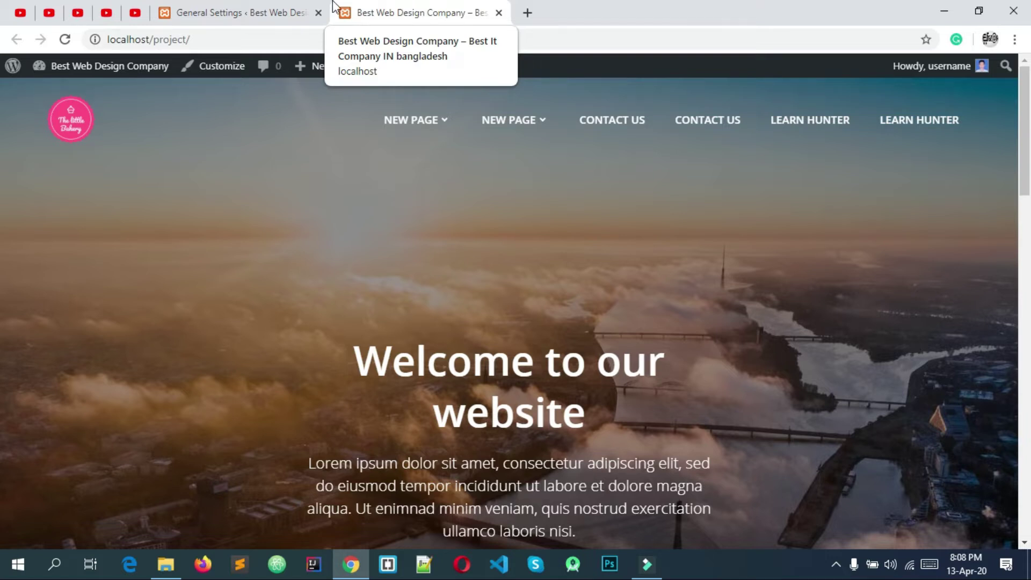
click(239, 12)
click(157, 189)
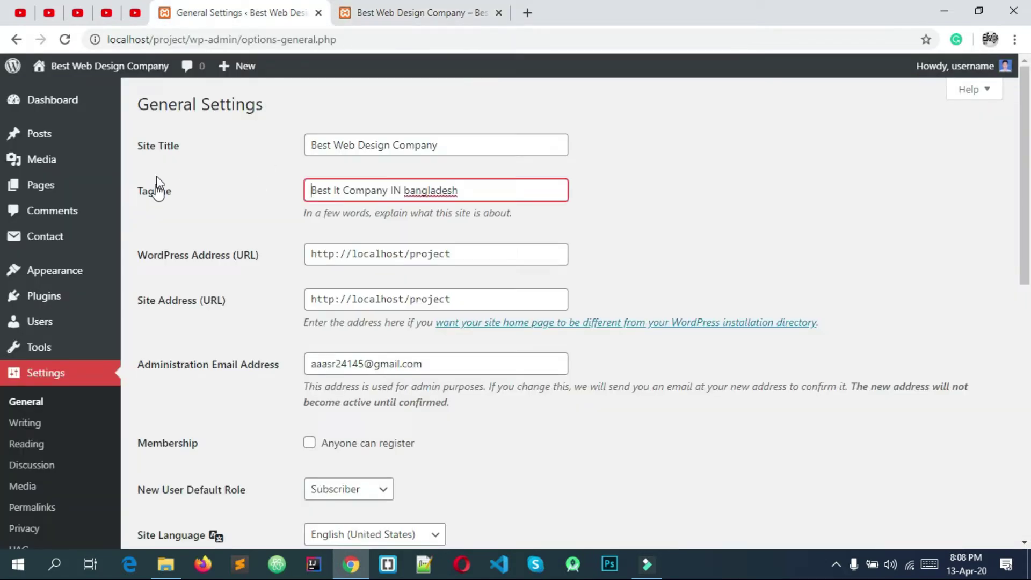
click(159, 148)
click(424, 14)
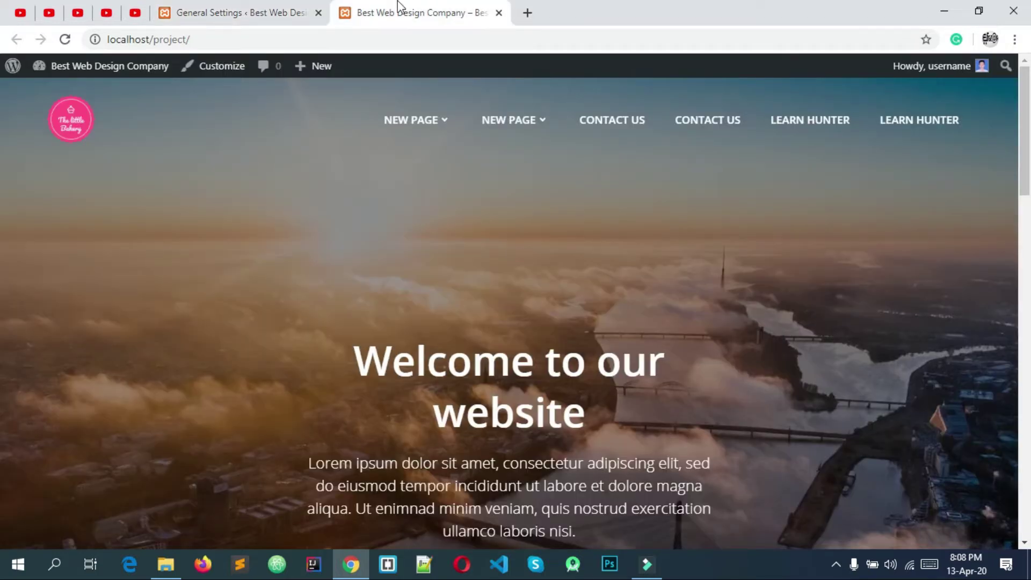
click(321, 20)
Change the site title to "Best Web Design Companys"
triple_click(434, 145)
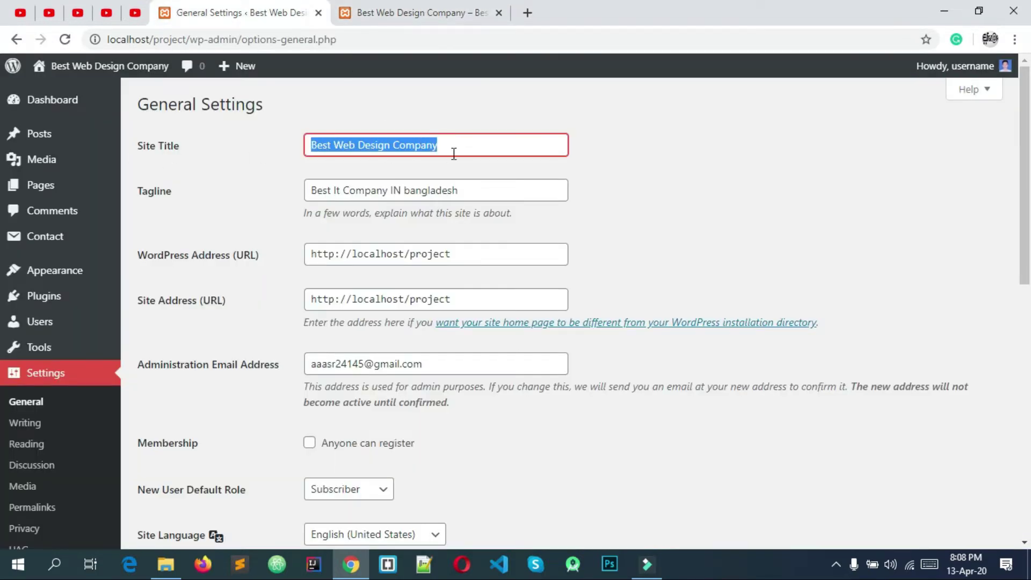
click(488, 147)
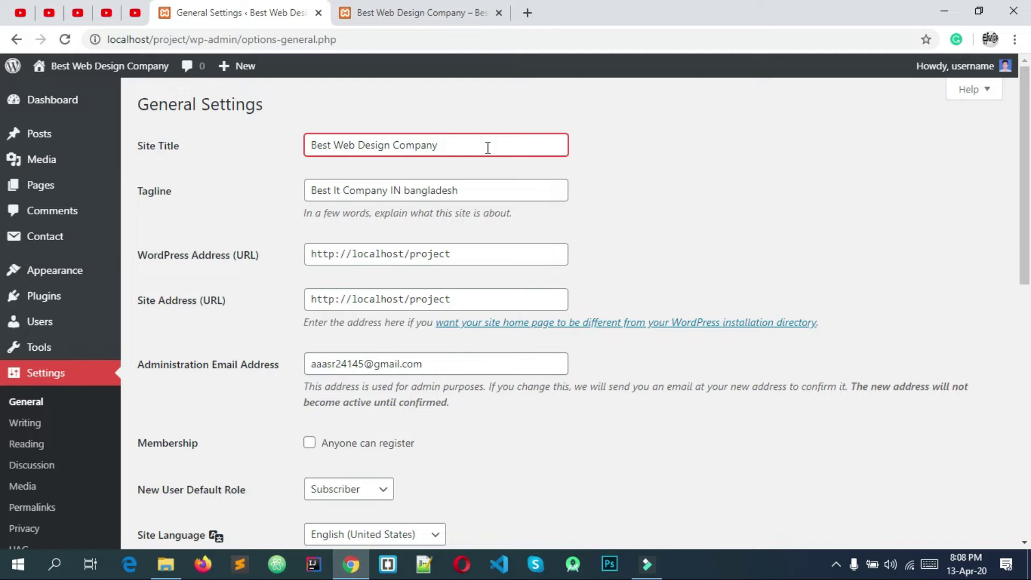
text(s)
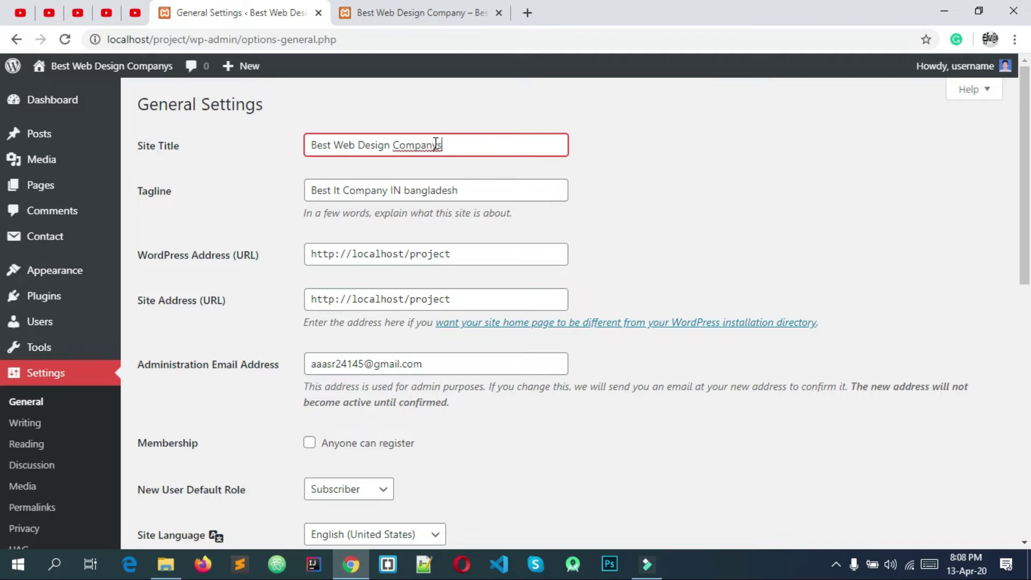
scroll(438, 149, down, 2)
scroll(438, 149, up, 2)
Change the tagline to "Best It Company IN Bd" and save the general settings
double_click(490, 195)
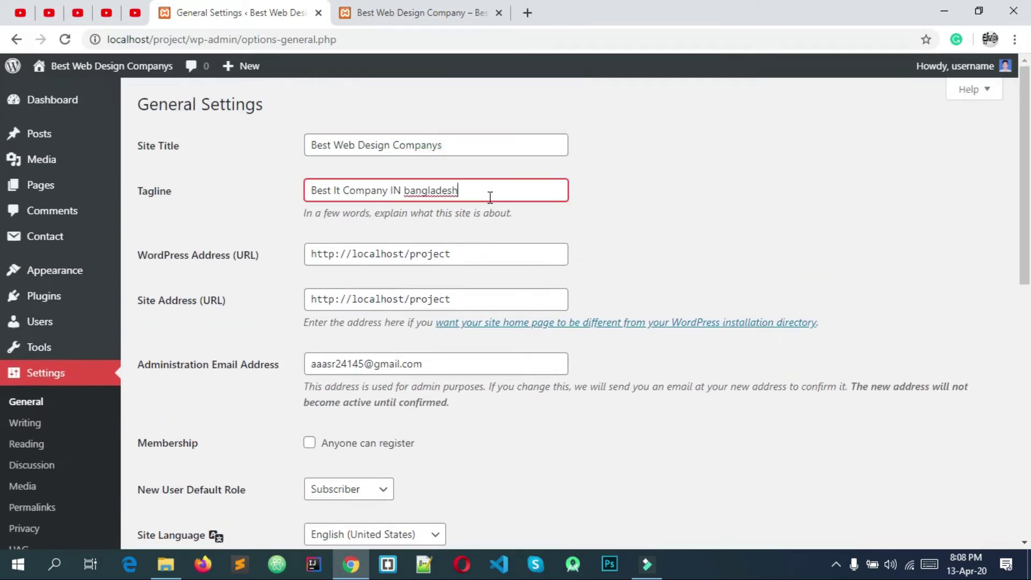
text(Bd)
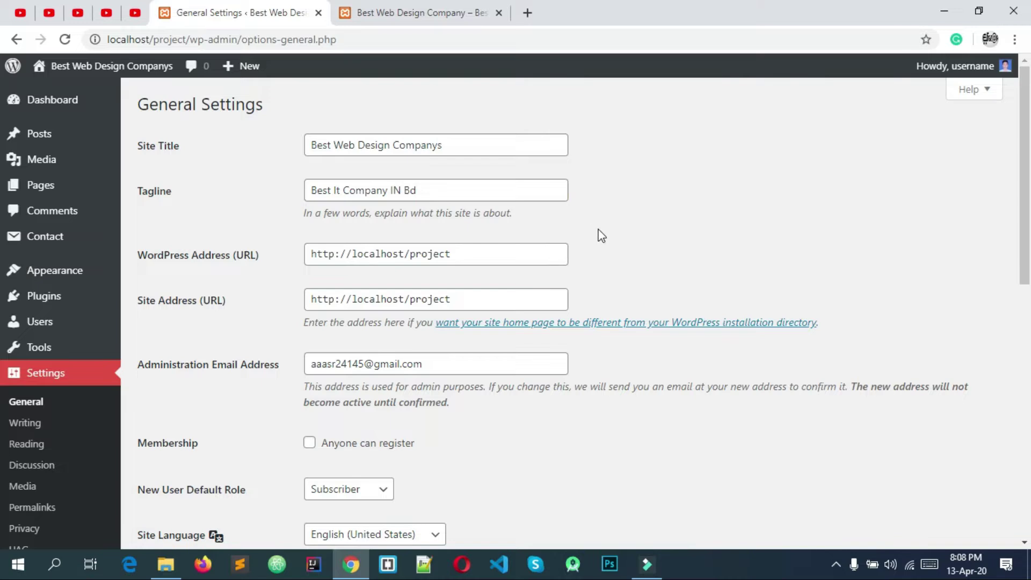
scroll(598, 235, down, 10)
click(172, 472)
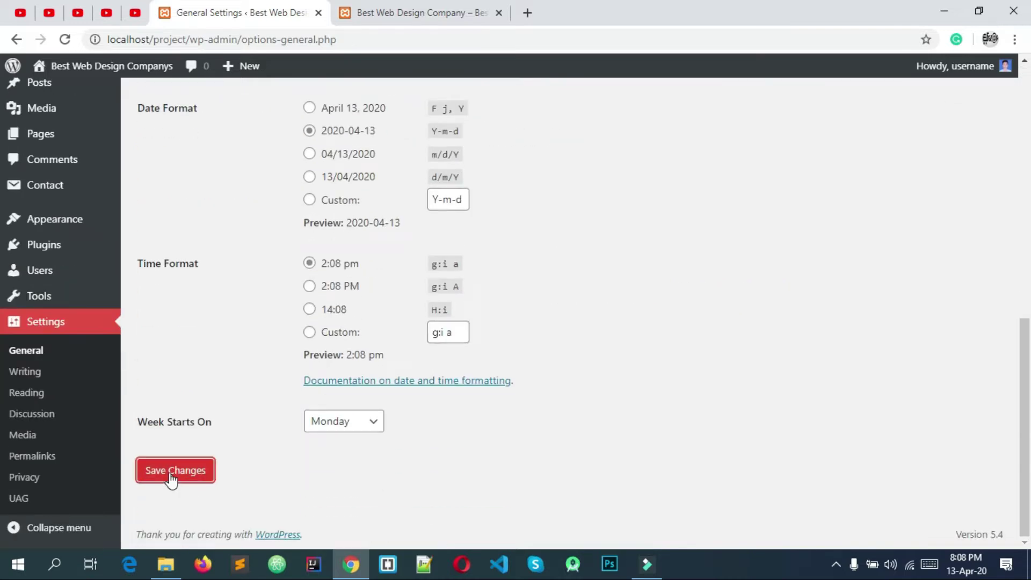
Reload the live site to check its title and tagline, and dismiss the notice back in General Settings
click(422, 6)
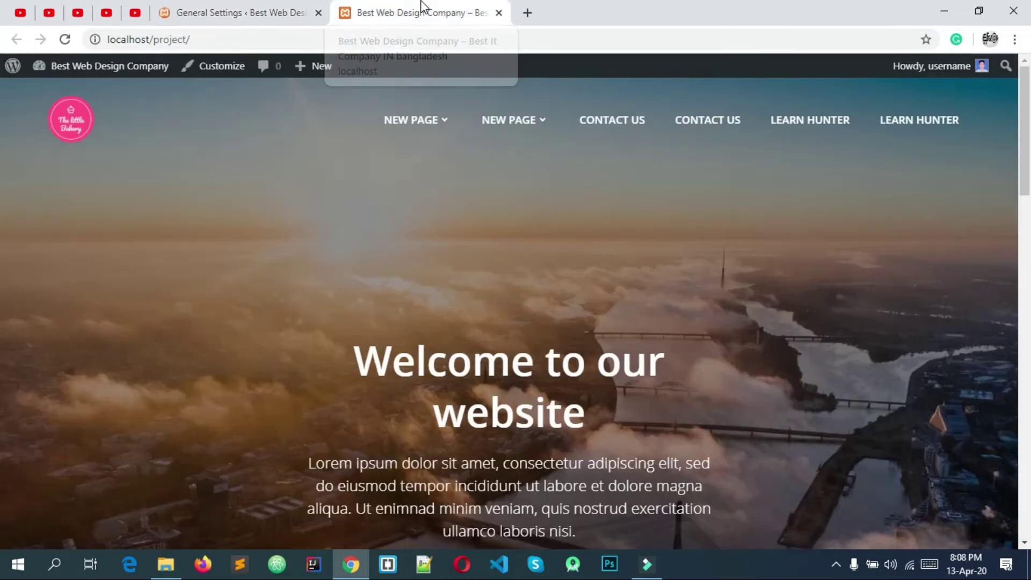
click(68, 42)
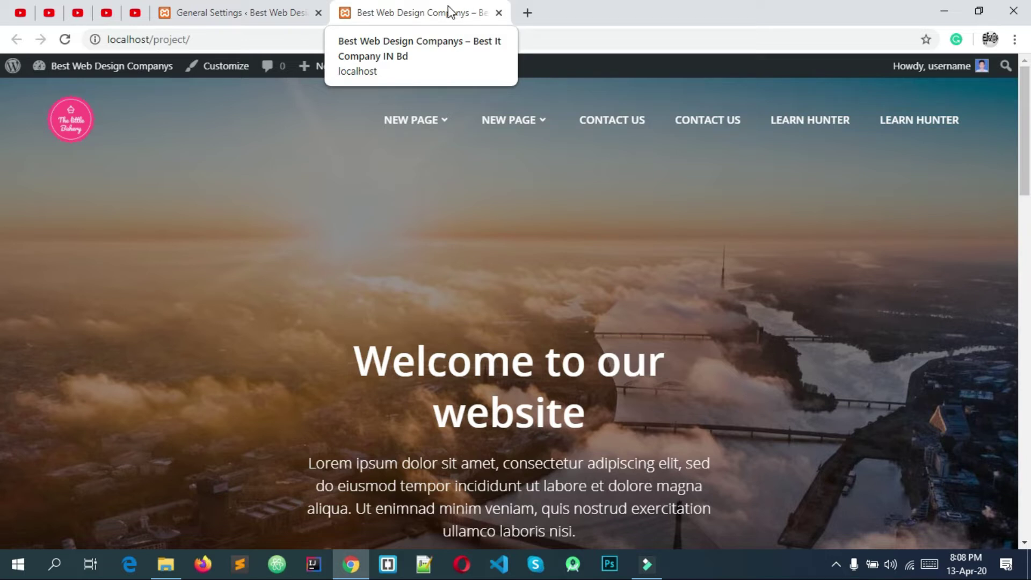
click(275, 7)
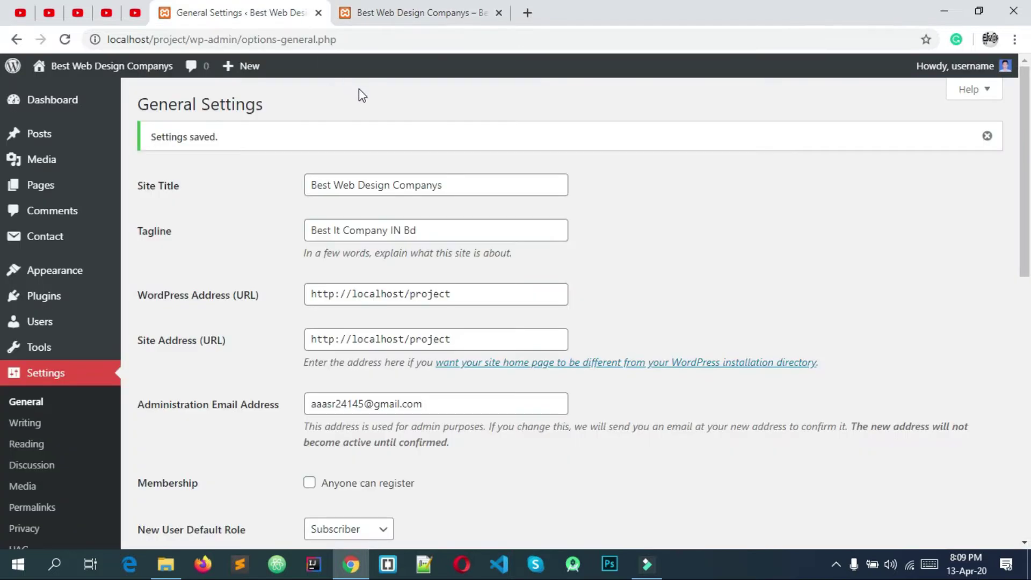
click(988, 137)
Examine the WordPress Address (URL) setting and compare it with the address of the current page
scroll(635, 258, down, 3)
scroll(289, 277, up, 3)
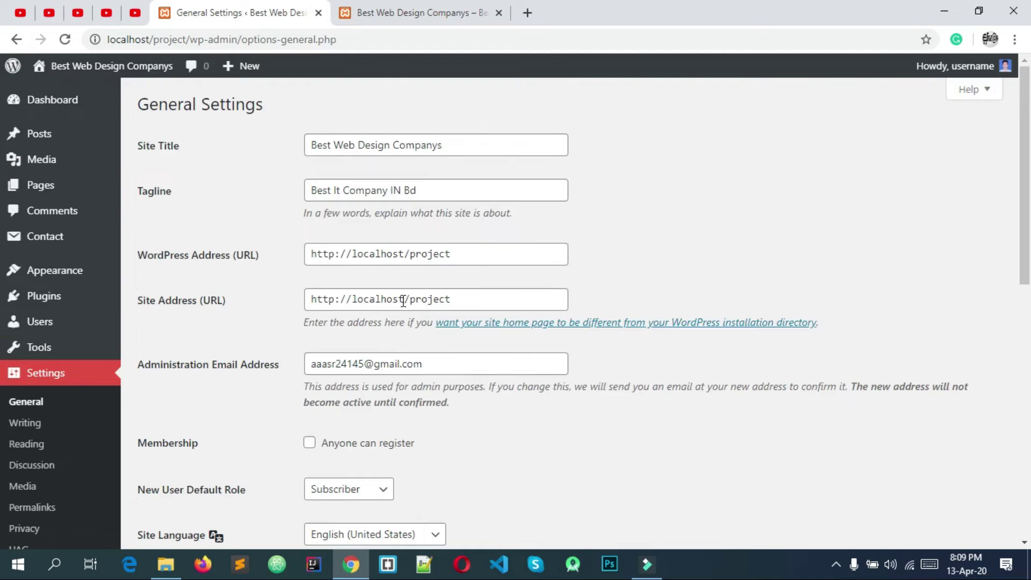
drag(190, 39, 64, 39)
click(636, 177)
drag(524, 250, 286, 258)
click(285, 258)
drag(471, 256, 294, 267)
triple_click(323, 256)
click(359, 257)
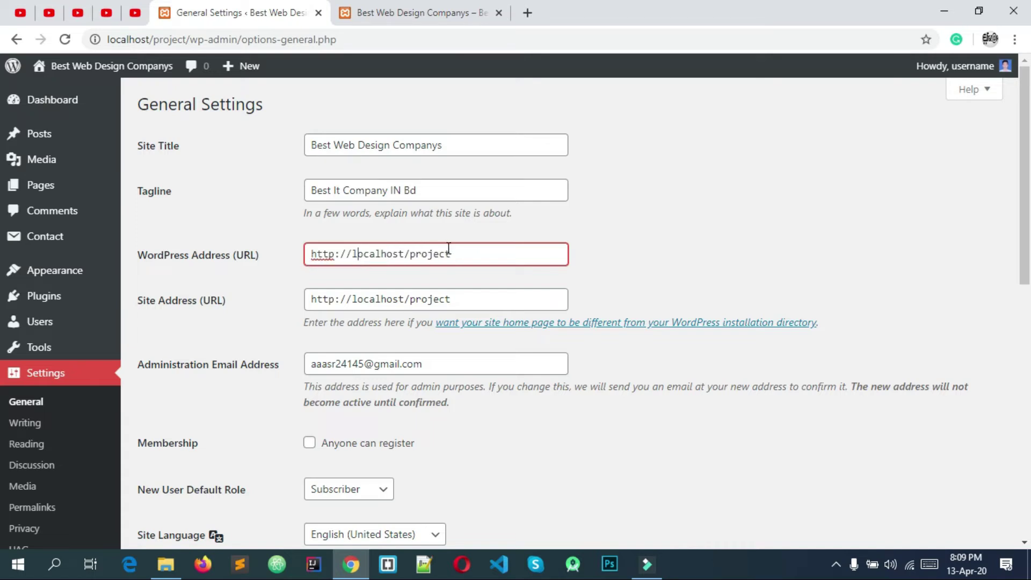
triple_click(448, 250)
double_click(465, 249)
click(788, 265)
scroll(605, 301, down, 3)
scroll(537, 285, up, 3)
Examine the Site Address (URL) setting in General Settings
click(204, 306)
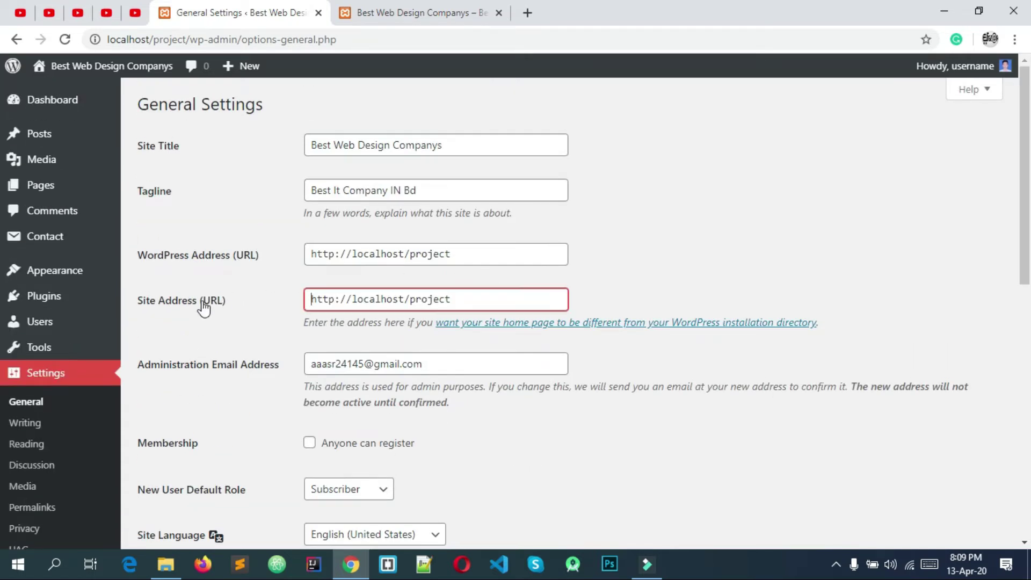
click(822, 266)
scroll(475, 310, down, 1)
scroll(474, 310, up, 1)
drag(454, 299, 282, 291)
click(289, 302)
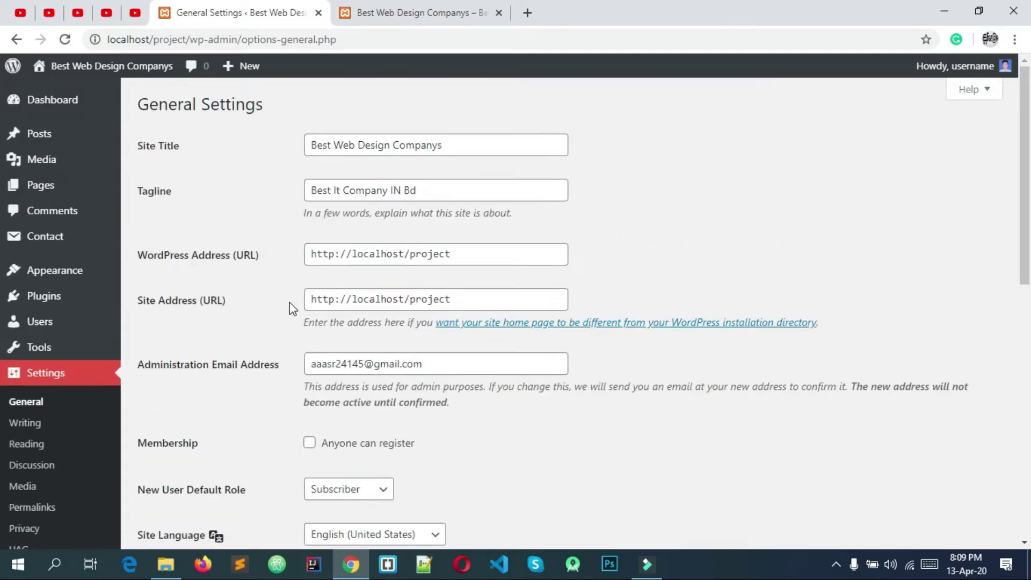
Examine the Administration Email Address setting and its note about confirming a new address
scroll(362, 269, down, 3)
scroll(397, 280, up, 3)
scroll(419, 283, down, 4)
scroll(382, 317, up, 3)
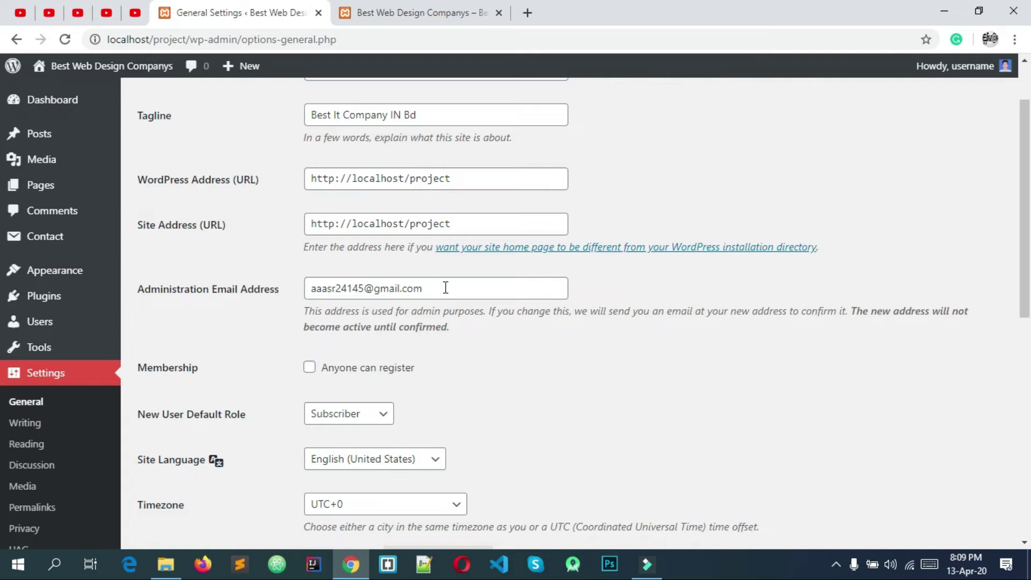
drag(470, 292, 314, 294)
scroll(330, 285, down, 3)
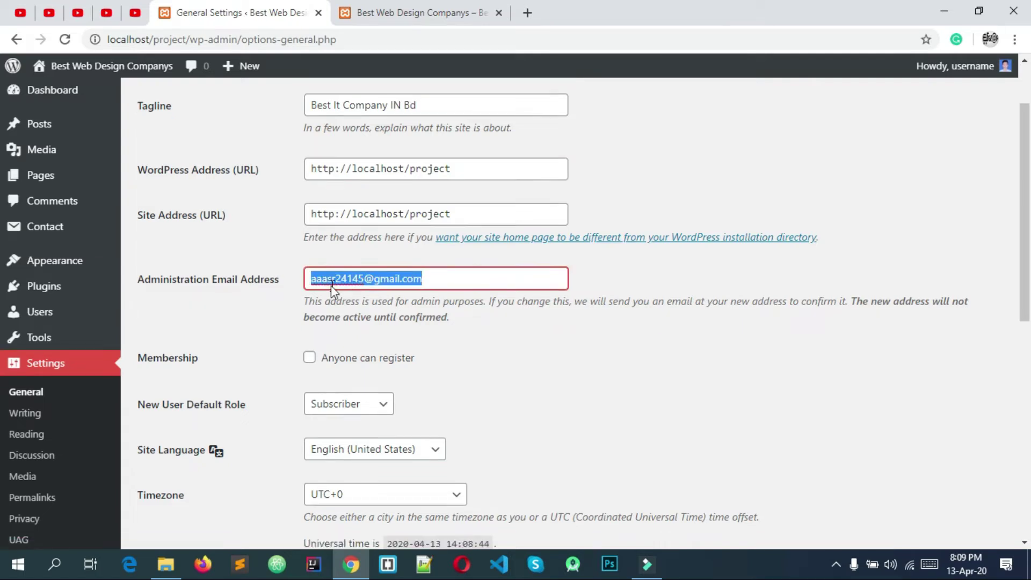
click(493, 140)
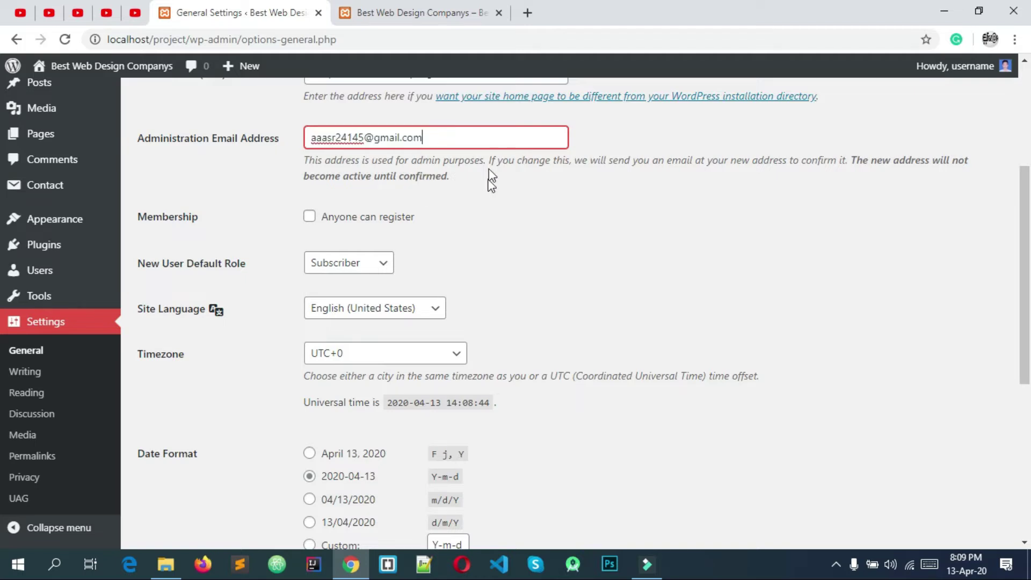
scroll(472, 180, up, 3)
click(664, 303)
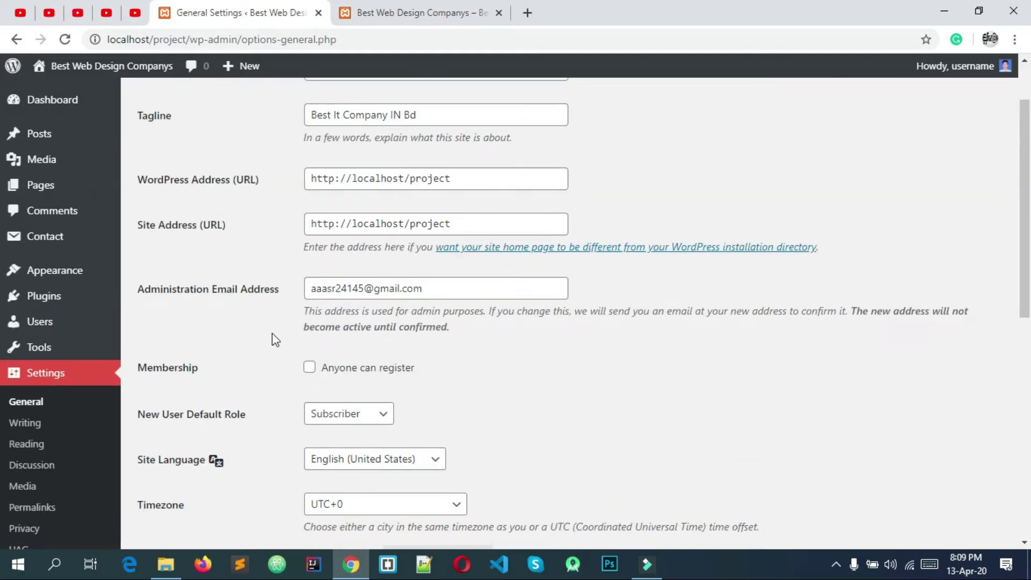
scroll(272, 339, down, 2)
drag(467, 219, 246, 211)
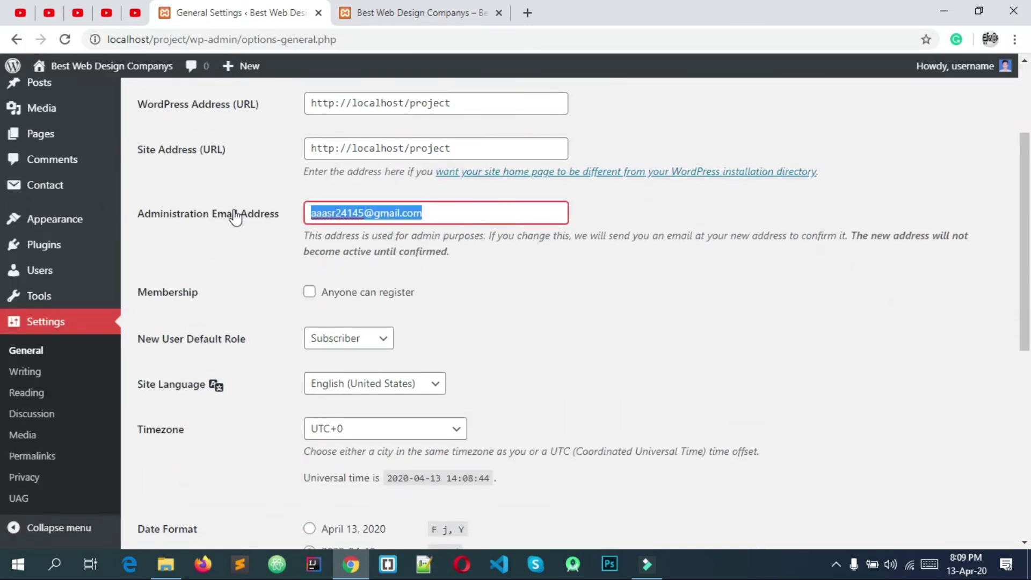
click(505, 278)
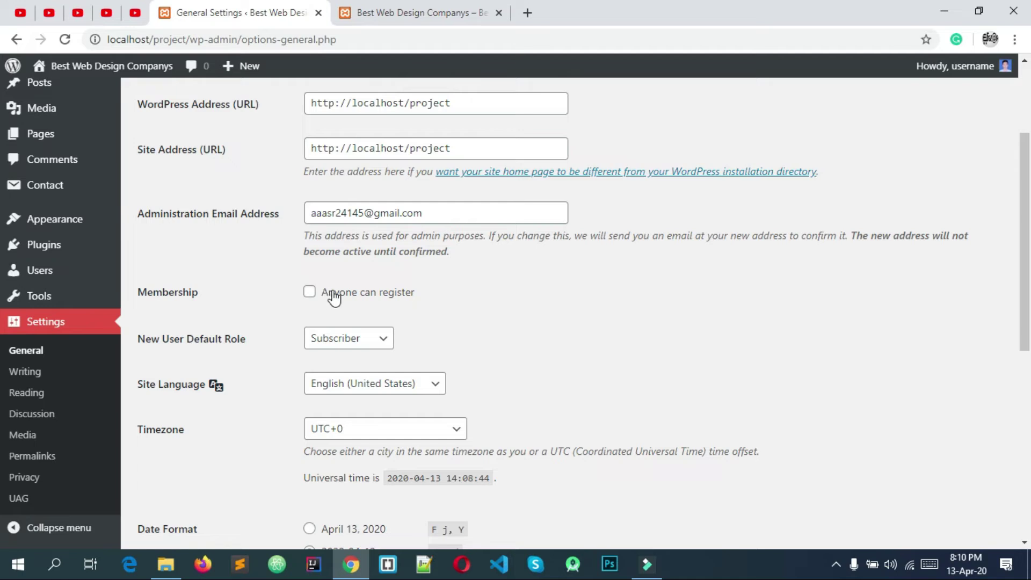
Review the Membership option and the roles offered for New User Default Role, keeping Subscriber selected
scroll(344, 291, up, 2)
scroll(349, 289, down, 1)
scroll(349, 289, down, 1)
scroll(376, 301, down, 1)
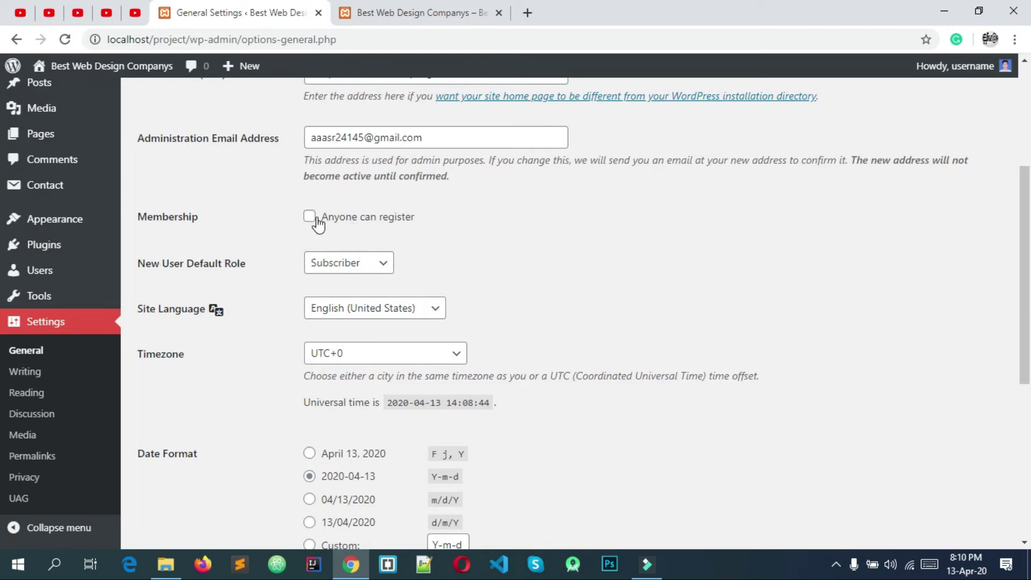
click(324, 270)
click(323, 270)
click(324, 270)
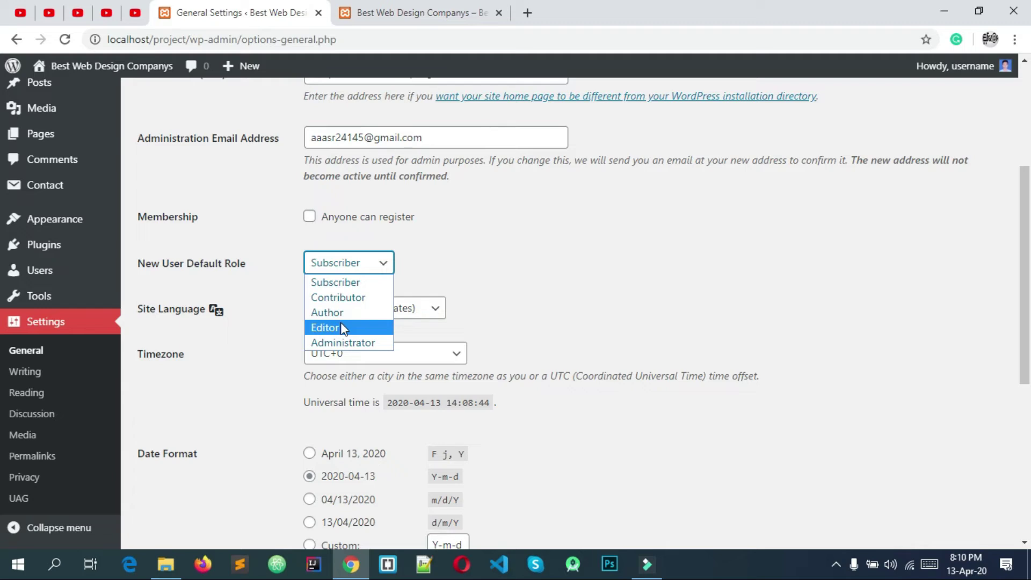
click(444, 273)
click(369, 268)
click(365, 284)
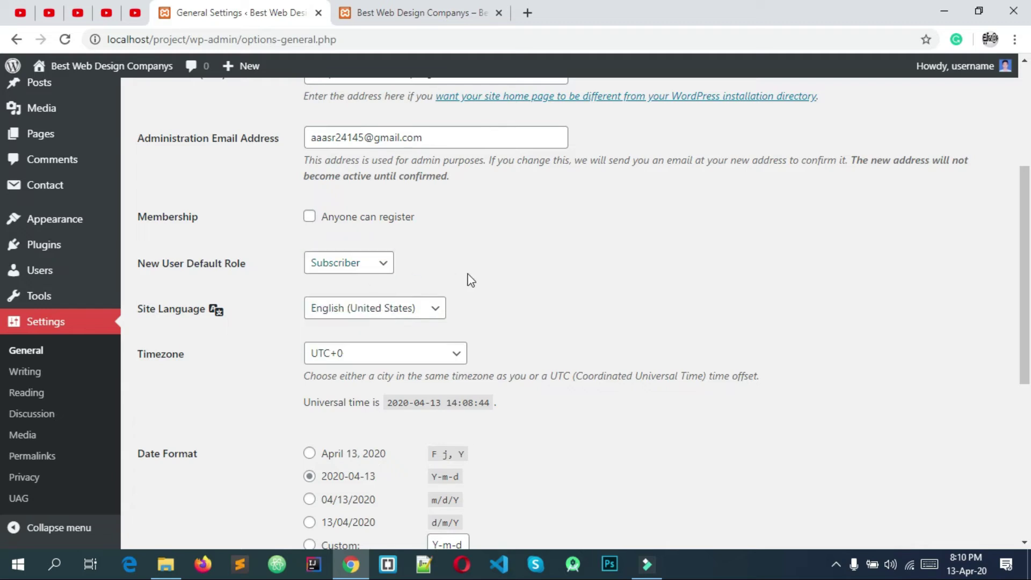
Look over the general settings once more and recheck the list of default roles for new users
scroll(468, 275, up, 4)
scroll(494, 284, down, 3)
scroll(494, 284, up, 3)
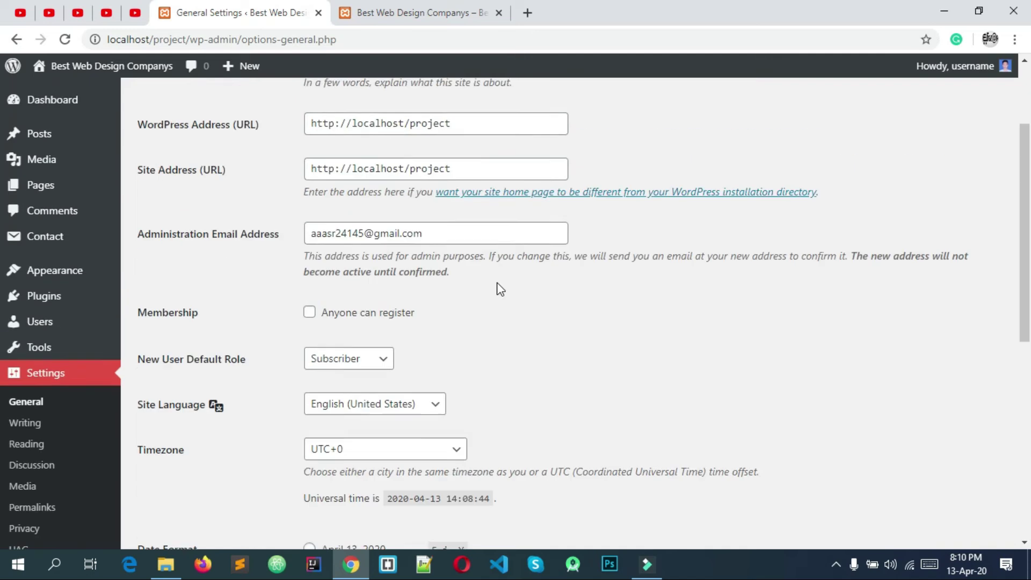
scroll(495, 285, down, 3)
scroll(502, 289, up, 3)
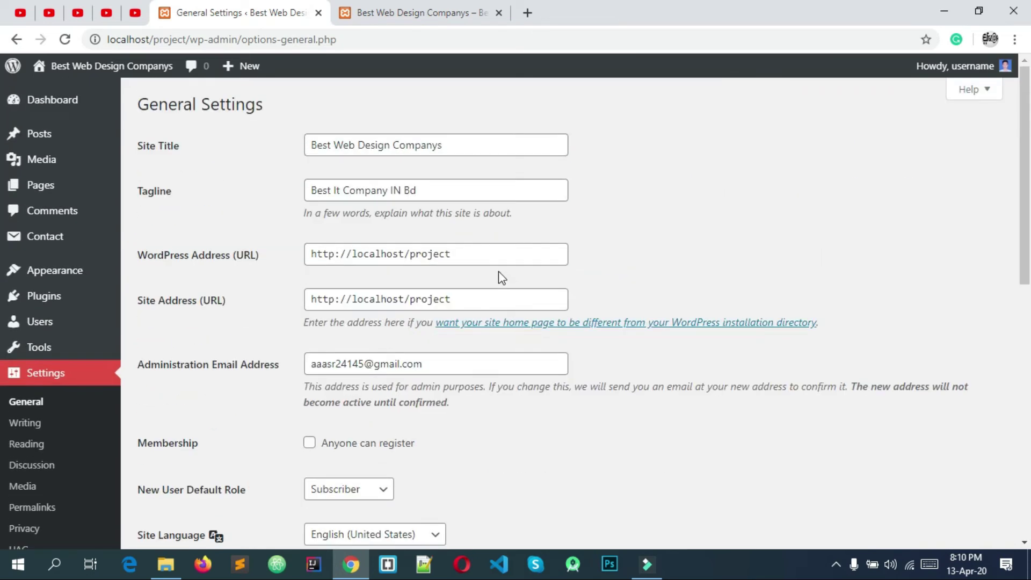
scroll(498, 277, down, 4)
scroll(500, 275, down, 1)
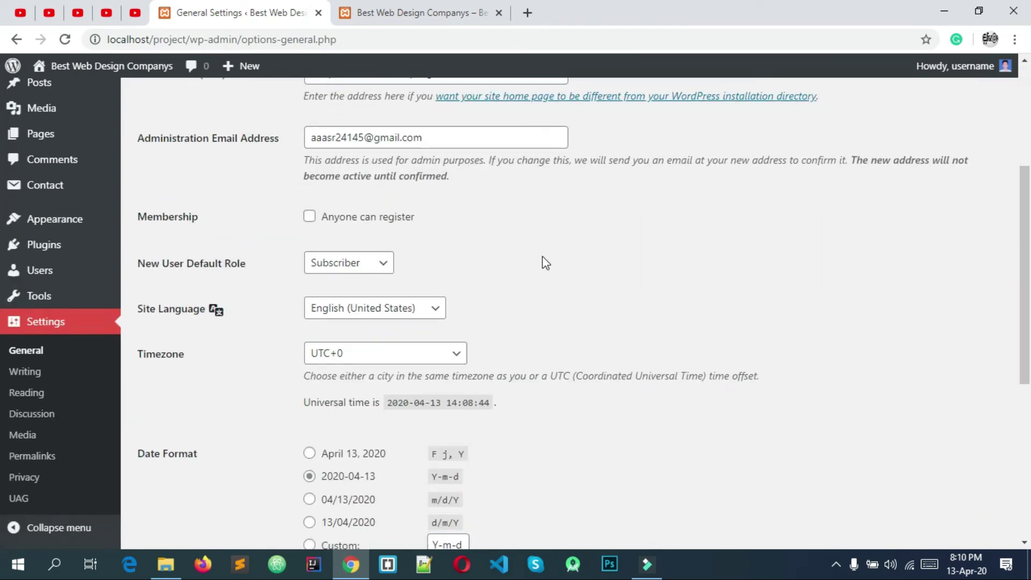
click(354, 262)
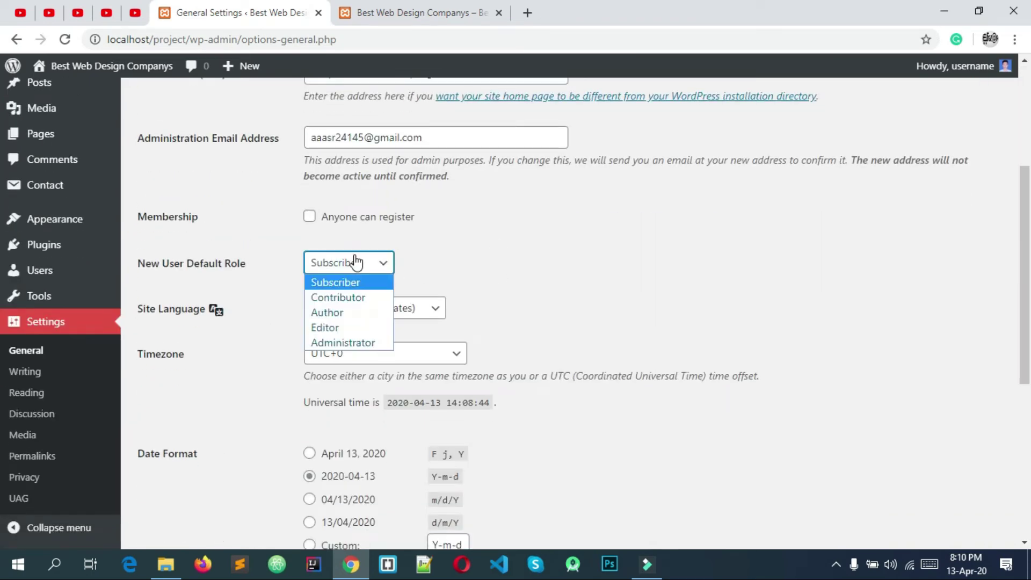
click(433, 248)
Check the Site Language choices, leaving the language at English (United States)
scroll(358, 253, down, 2)
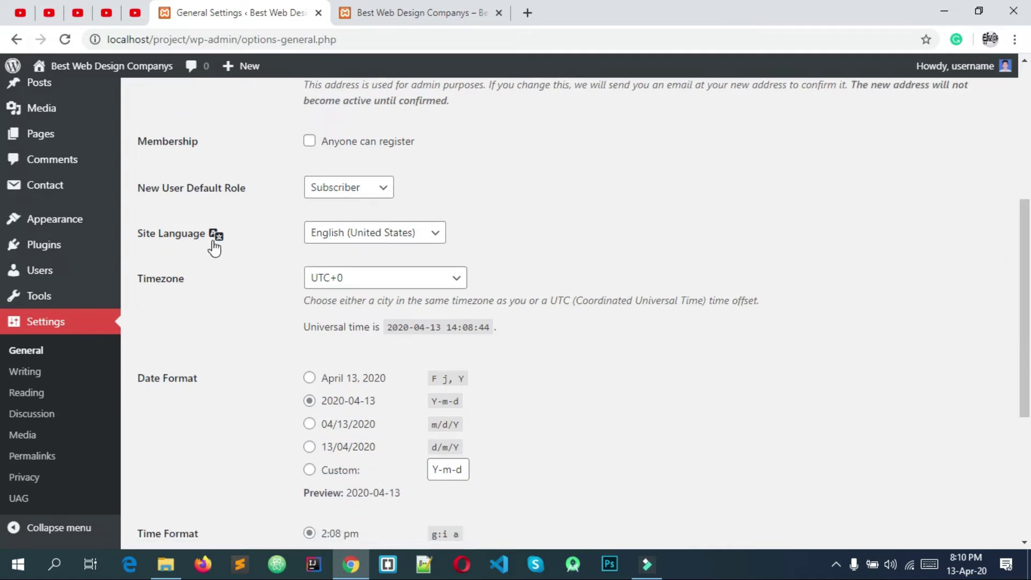
click(356, 240)
click(360, 240)
click(362, 241)
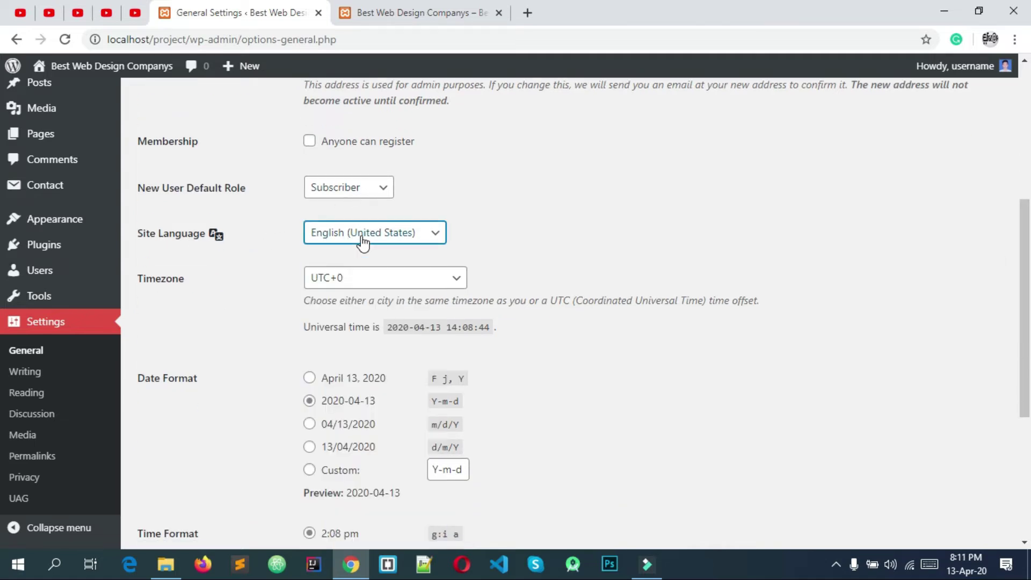
click(363, 242)
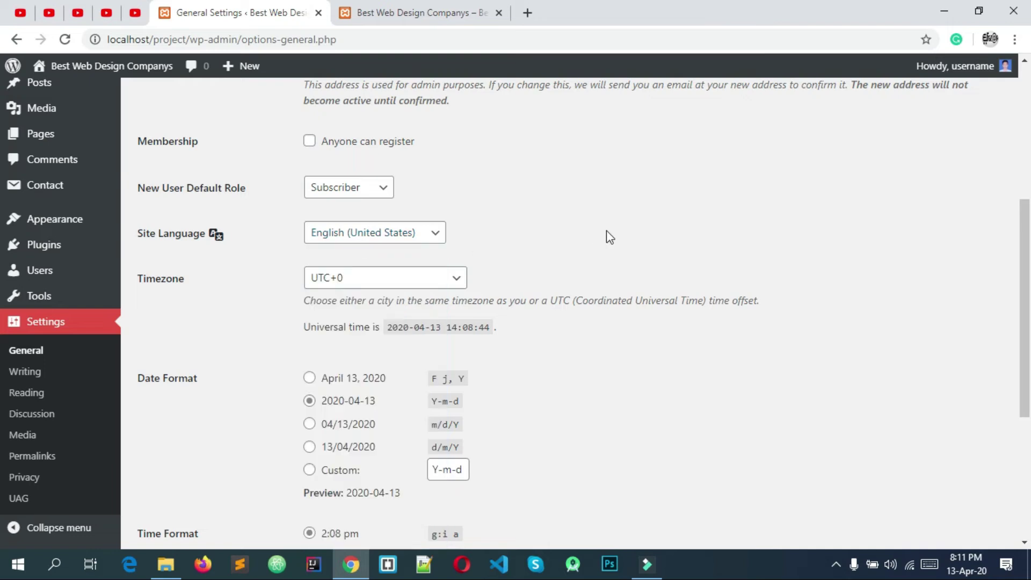
scroll(611, 237, up, 3)
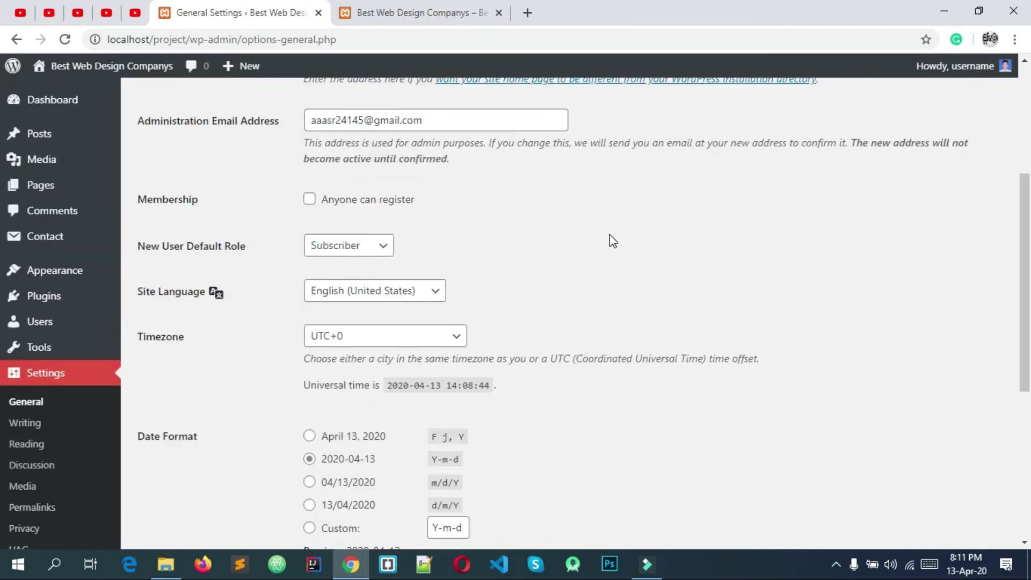
mouse_move(955, 65)
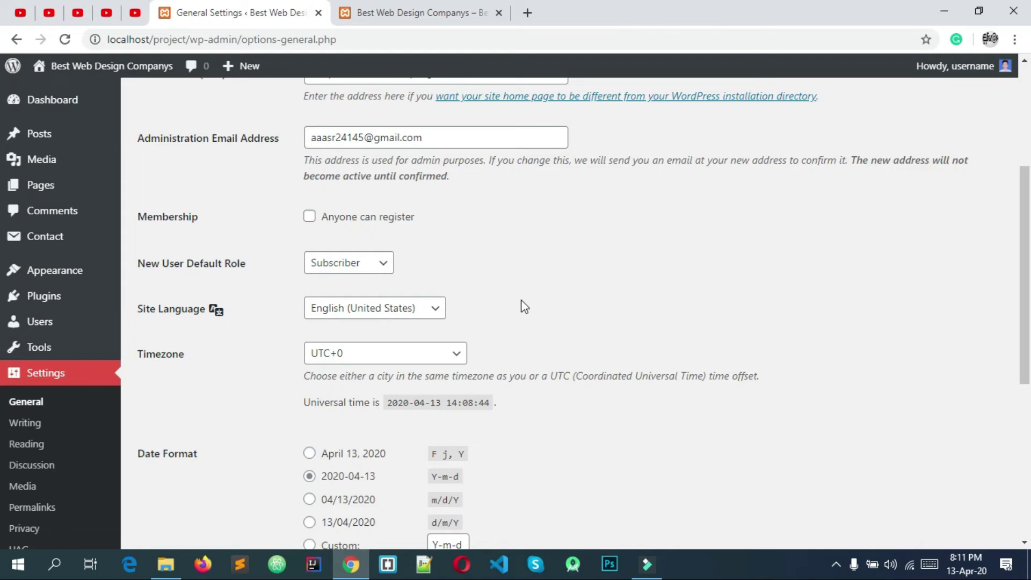
Recheck the Site Language choices without changing the language, and look at the Timezone setting
scroll(523, 302, down, 3)
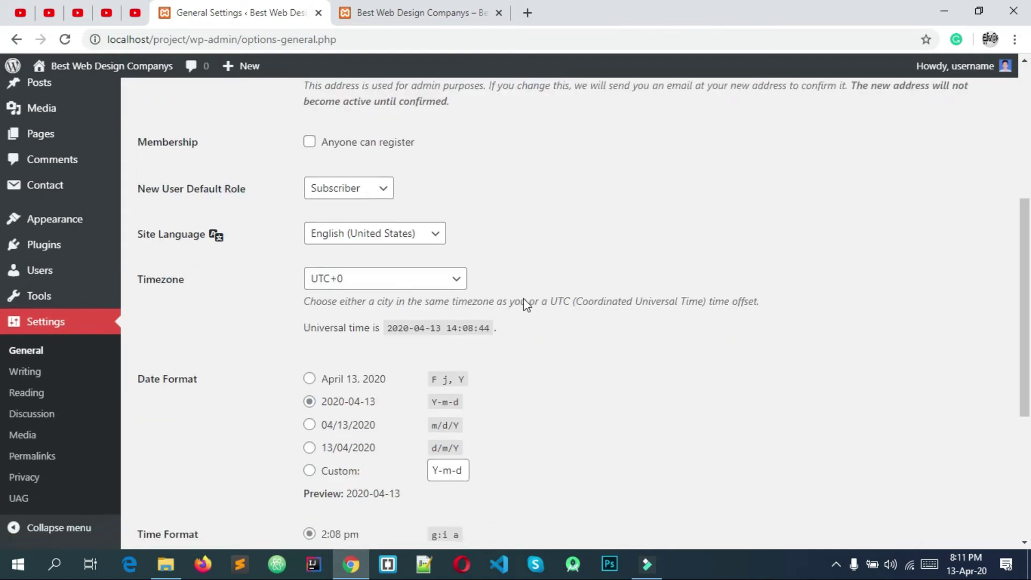
click(340, 234)
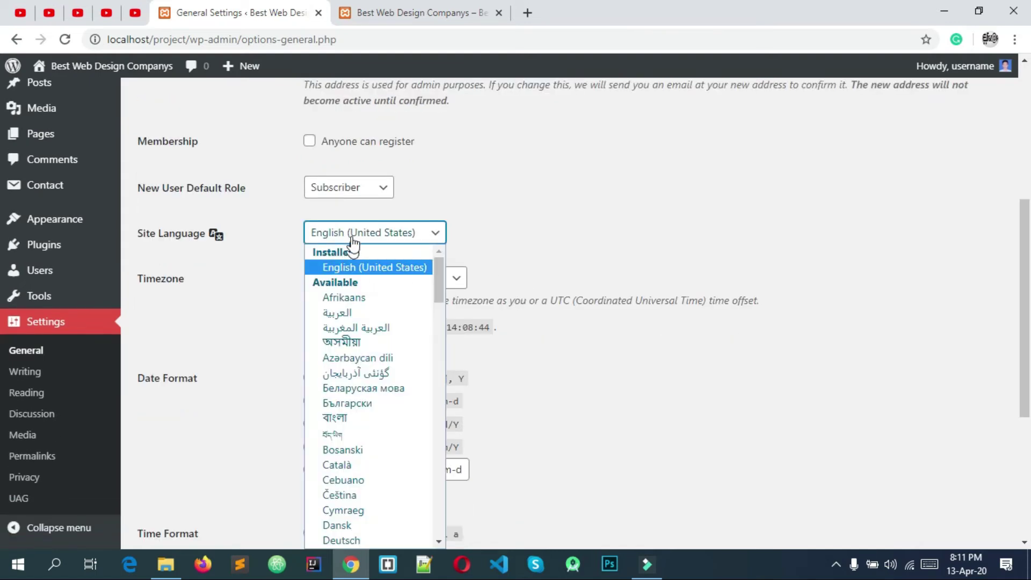
click(353, 242)
scroll(353, 242, down, 3)
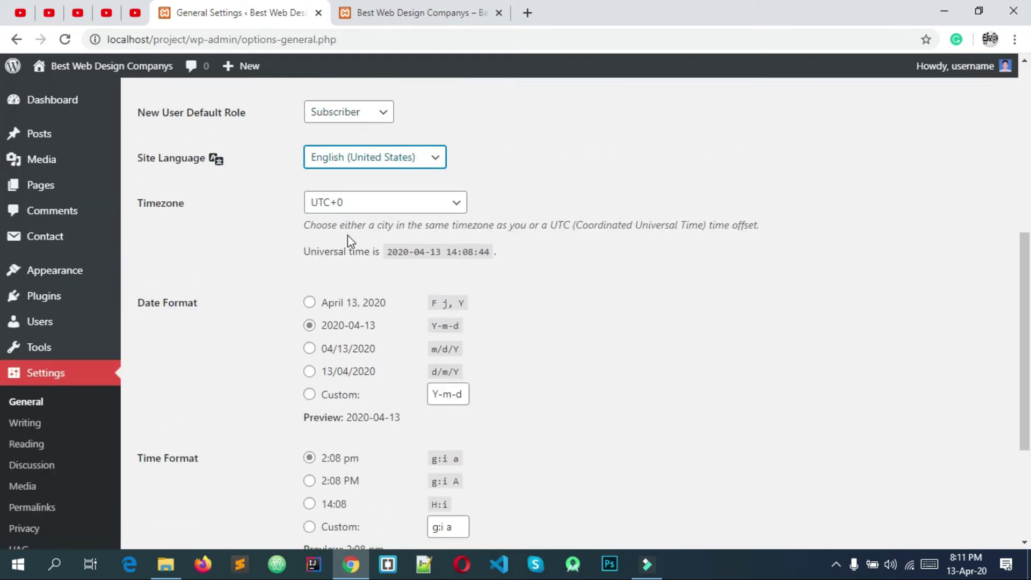
click(578, 140)
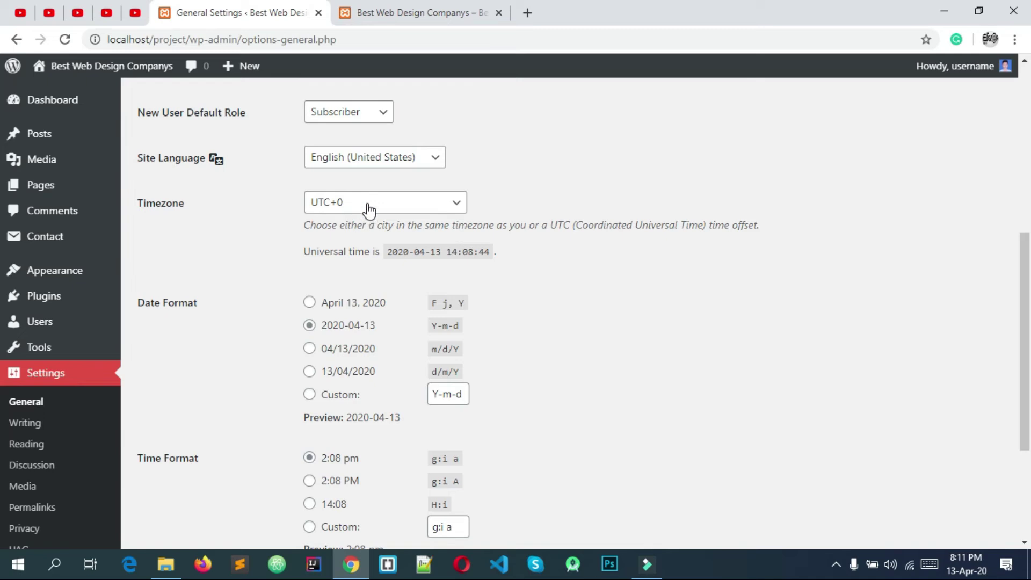
View the post listing on the site's front page and return to the General Settings page
click(408, 12)
scroll(407, 125, down, 5)
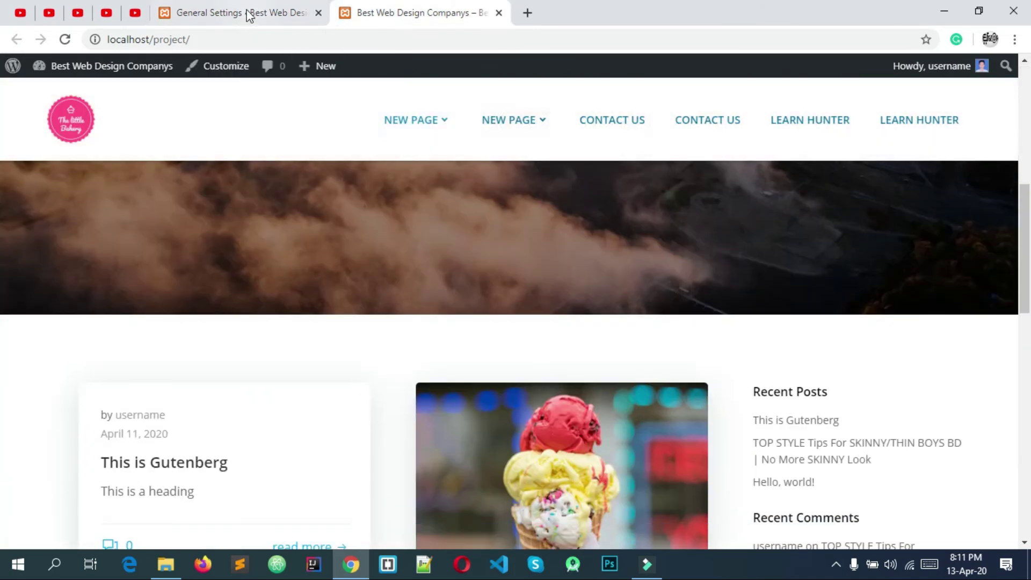
click(236, 12)
Examine the Date Format and Time Format options, including the preview of the selected date format
scroll(359, 206, down, 1)
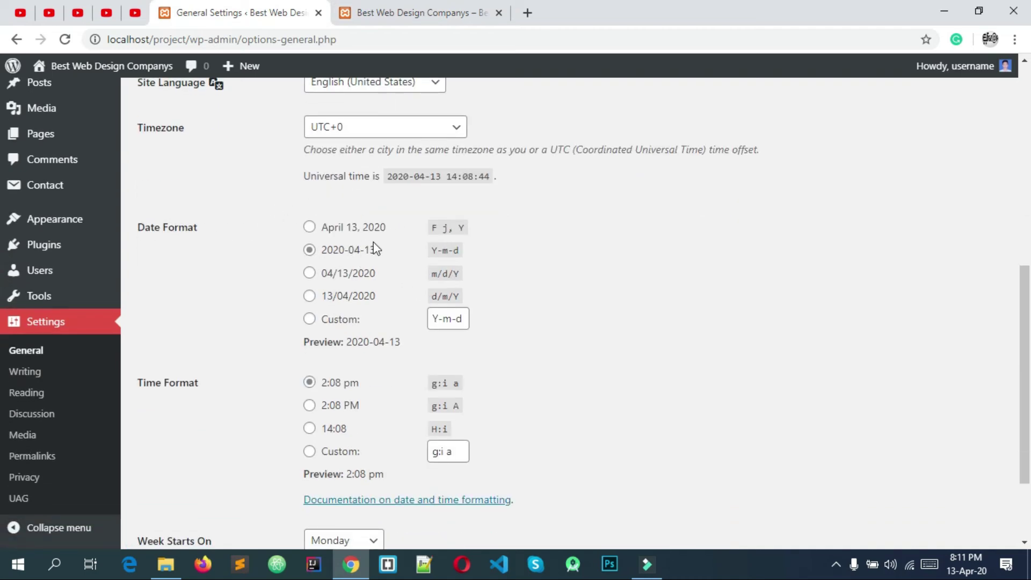
scroll(363, 253, down, 1)
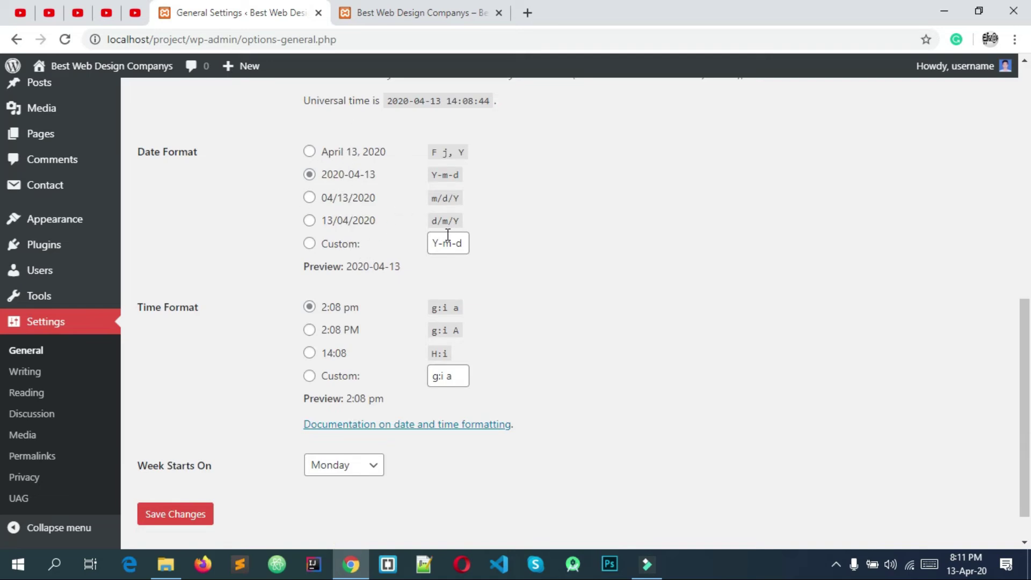
drag(411, 269, 347, 273)
click(350, 269)
click(400, 269)
click(361, 271)
scroll(340, 316, down, 1)
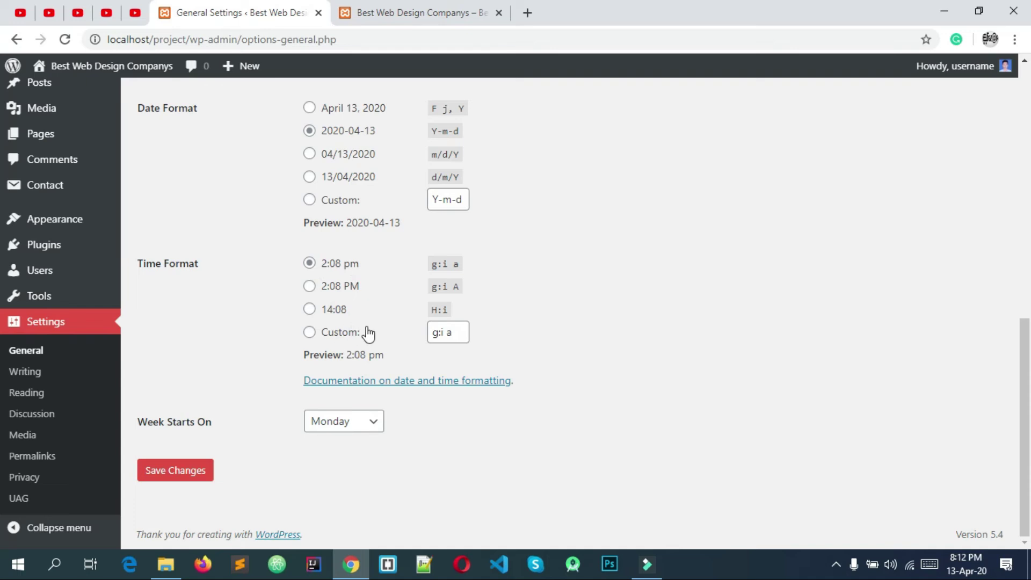
Open the documentation on date and time formatting separately, skim its format strings and examples, and return to General Settings
right_click(373, 382)
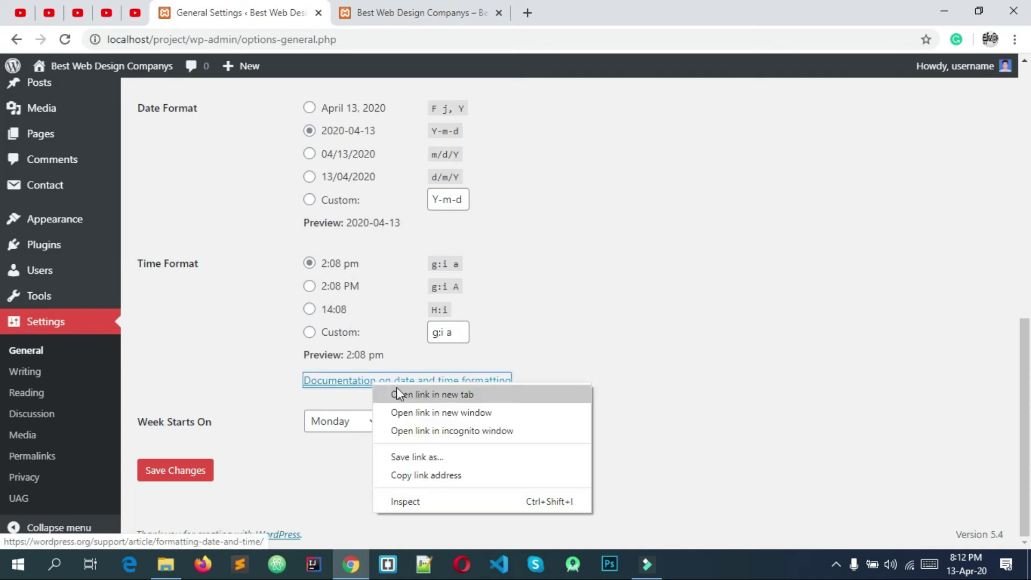
click(431, 394)
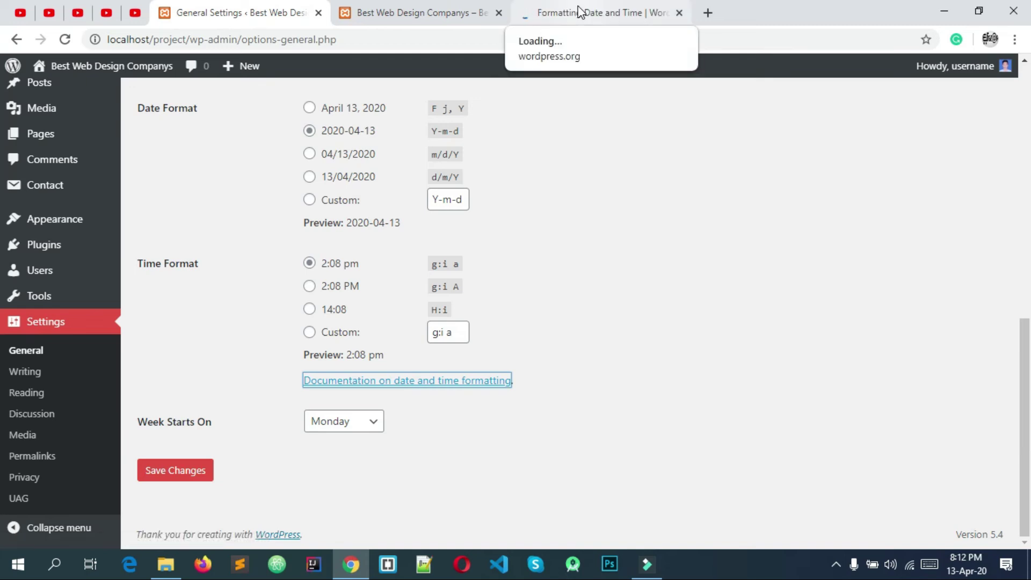
click(579, 12)
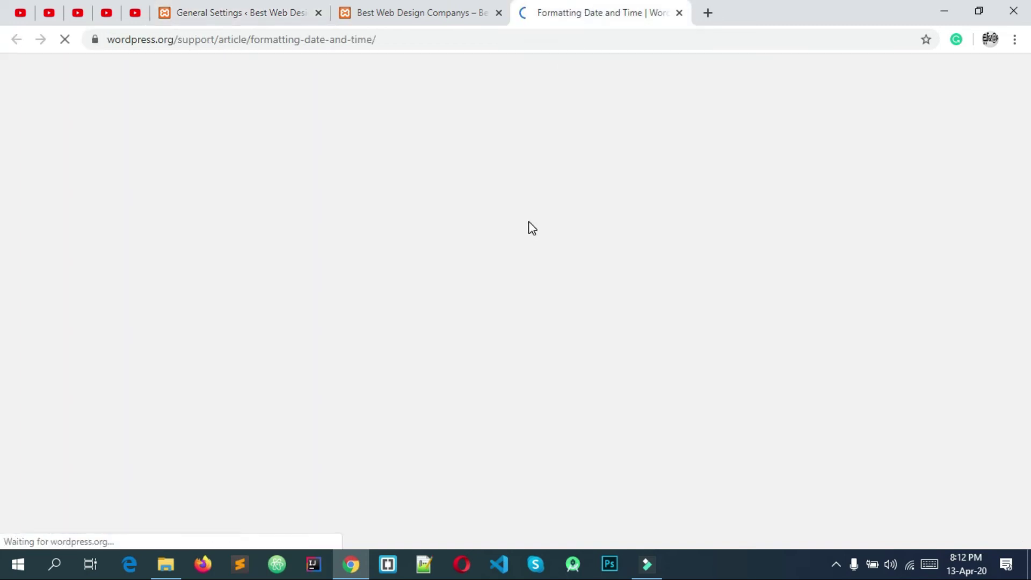
scroll(526, 225, down, 15)
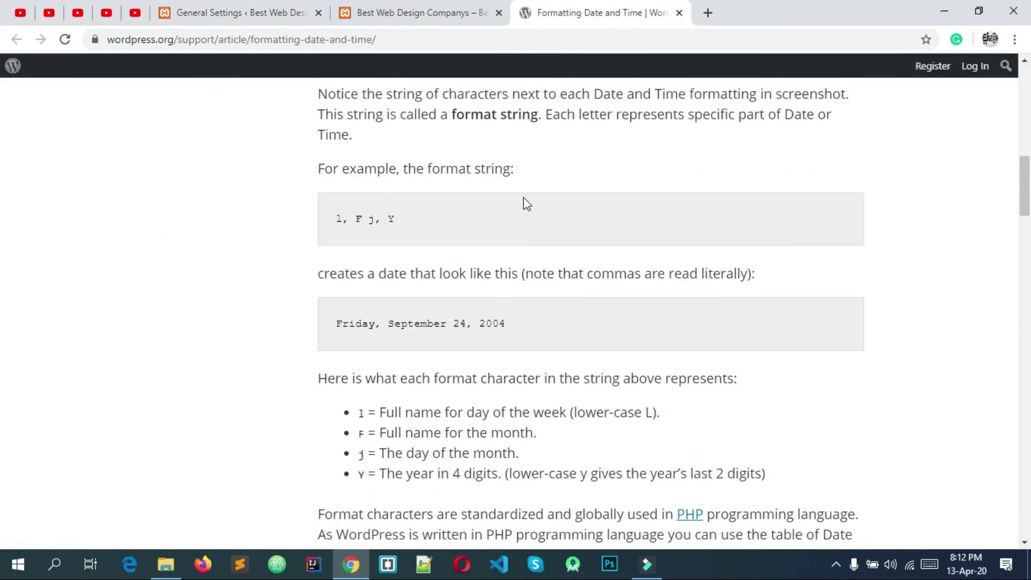
scroll(515, 210, down, 20)
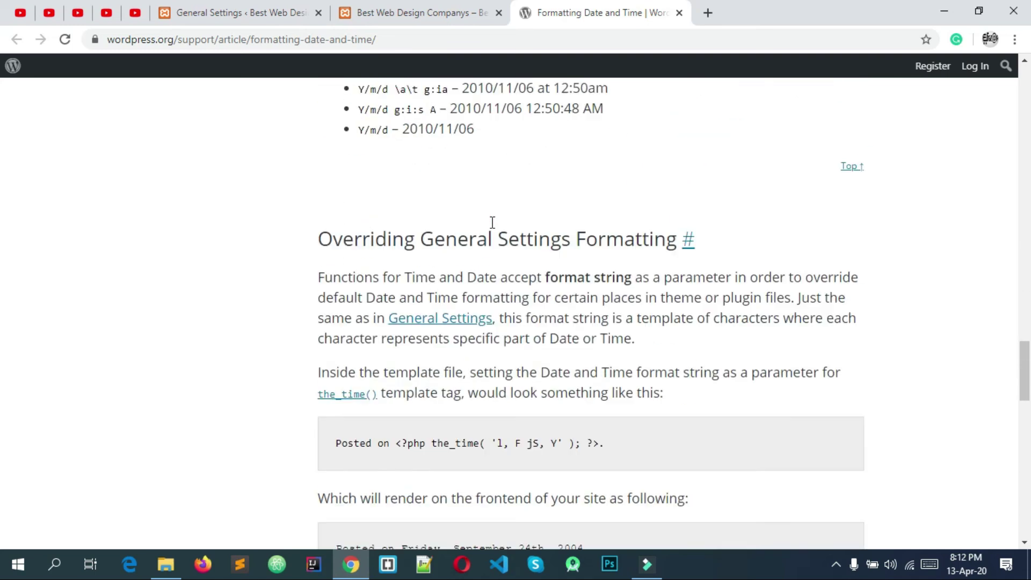
scroll(493, 222, down, 5)
click(241, 13)
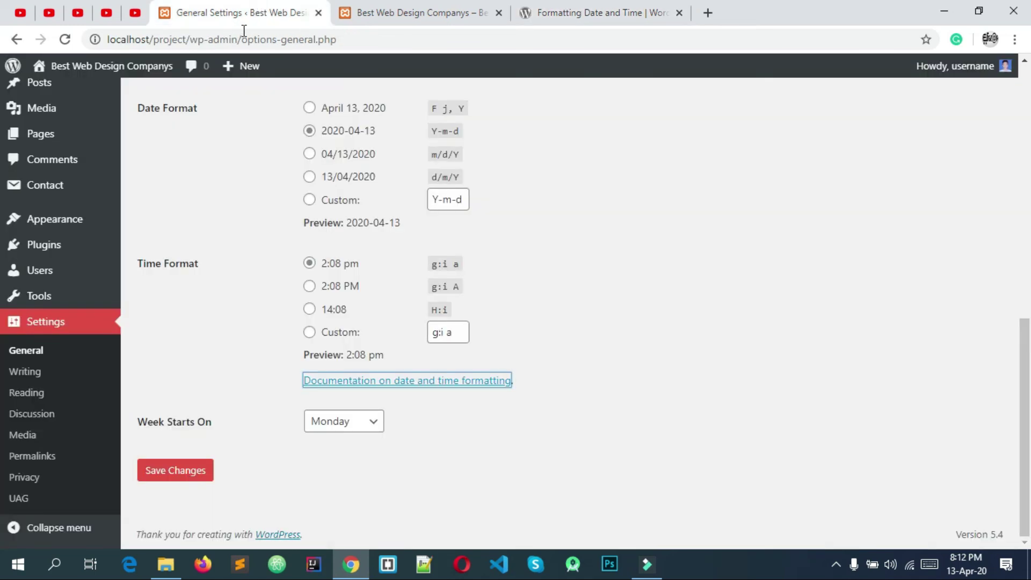
Review the weekdays offered for Week Starts On, keeping Monday selected
click(214, 396)
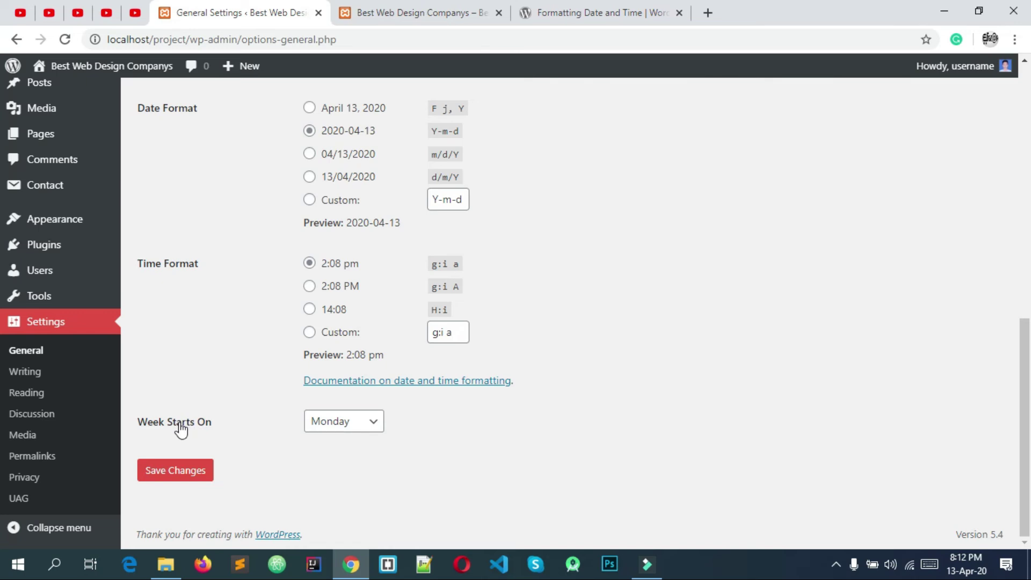
click(347, 428)
click(349, 429)
click(350, 430)
click(349, 429)
click(397, 458)
scroll(391, 464, up, 1)
scroll(376, 446, down, 1)
click(338, 424)
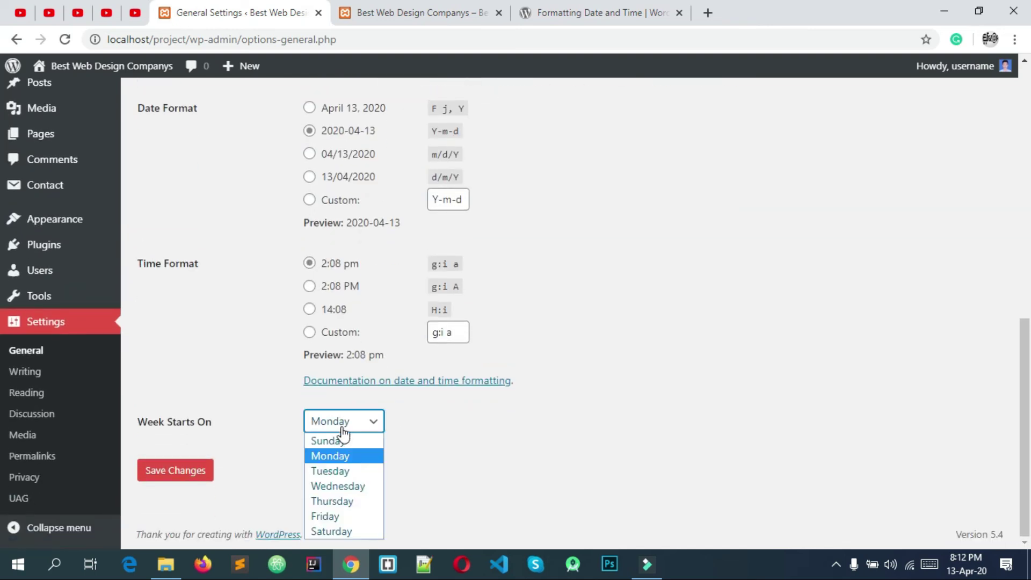
click(340, 429)
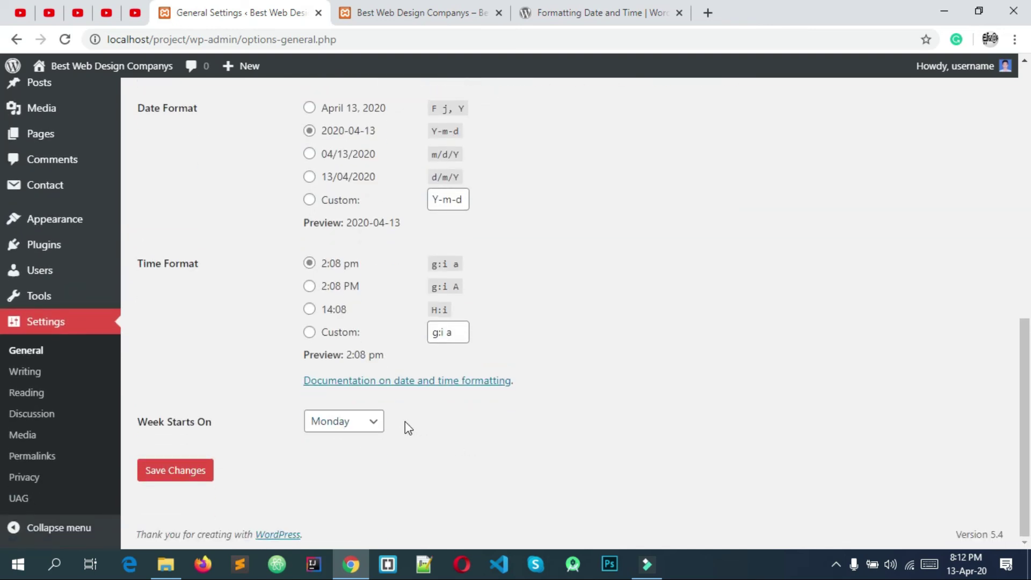
click(342, 427)
click(350, 428)
click(346, 423)
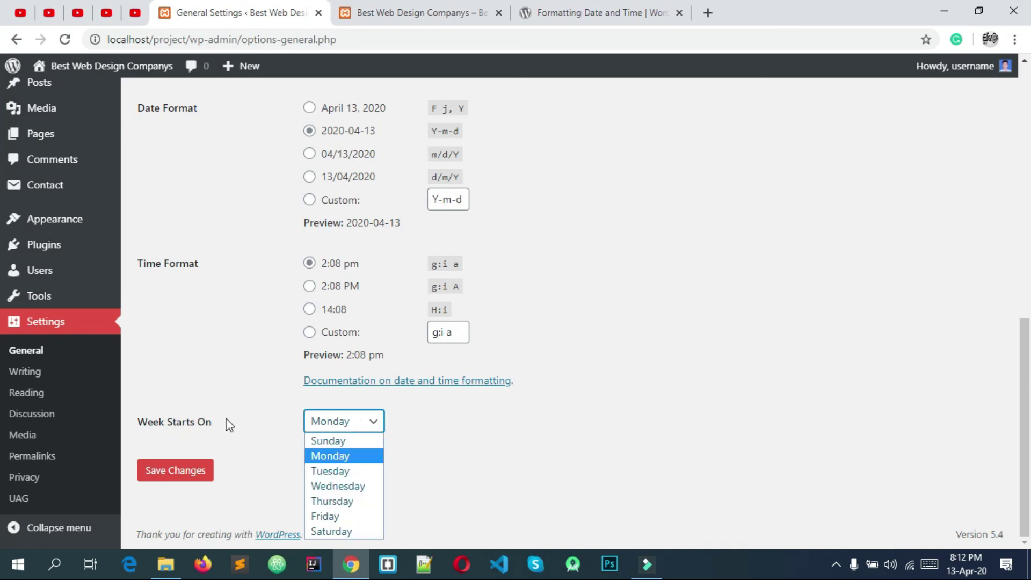
click(467, 455)
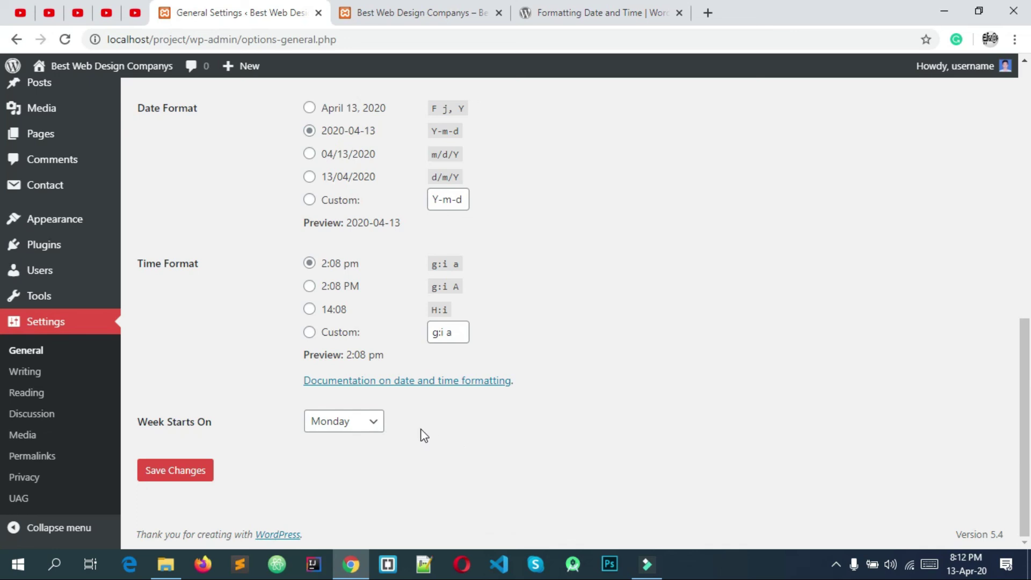
Look over the whole General Settings page once more and save the changes
scroll(371, 421, up, 10)
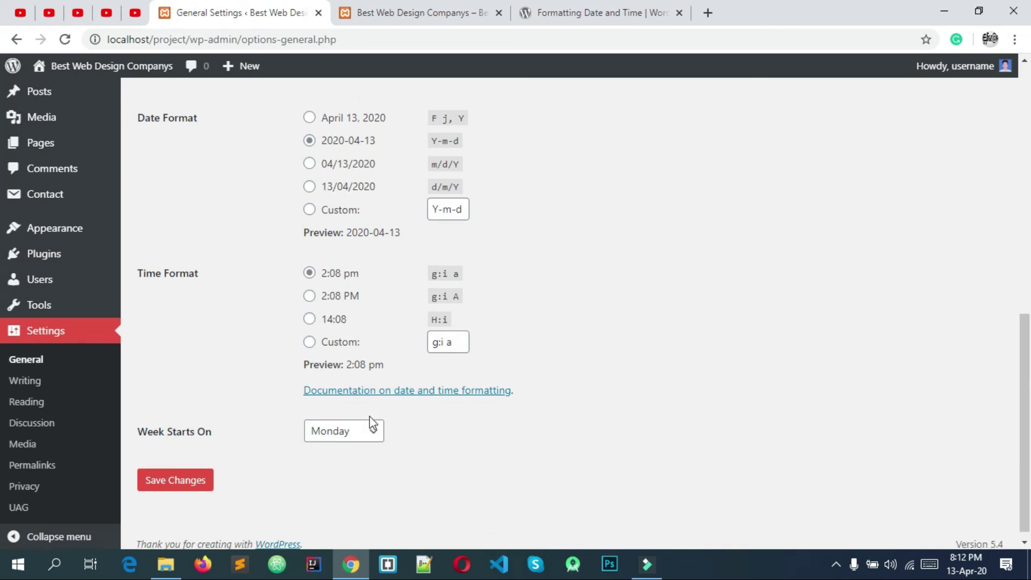
scroll(303, 215, up, 2)
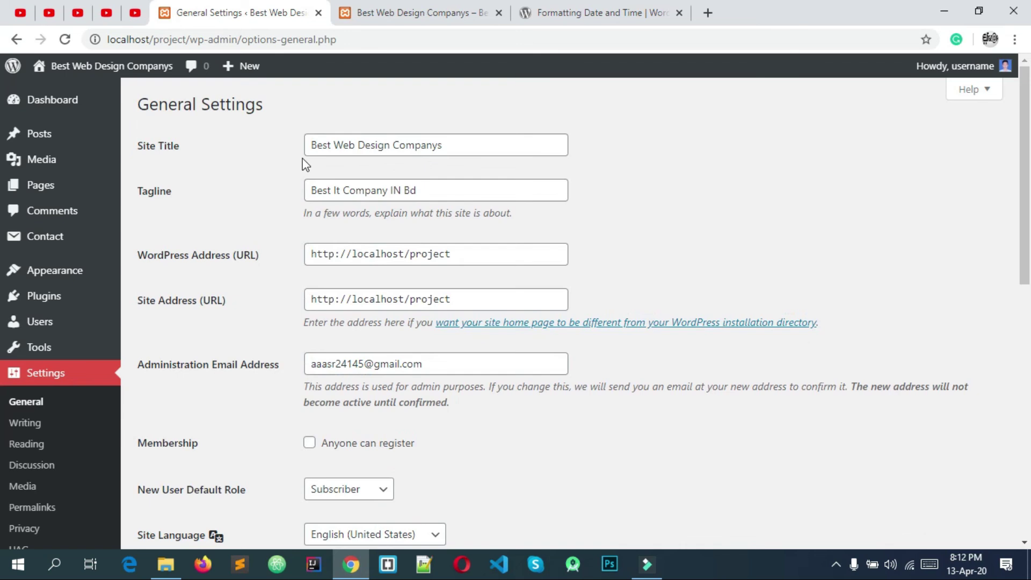
scroll(268, 279, down, 10)
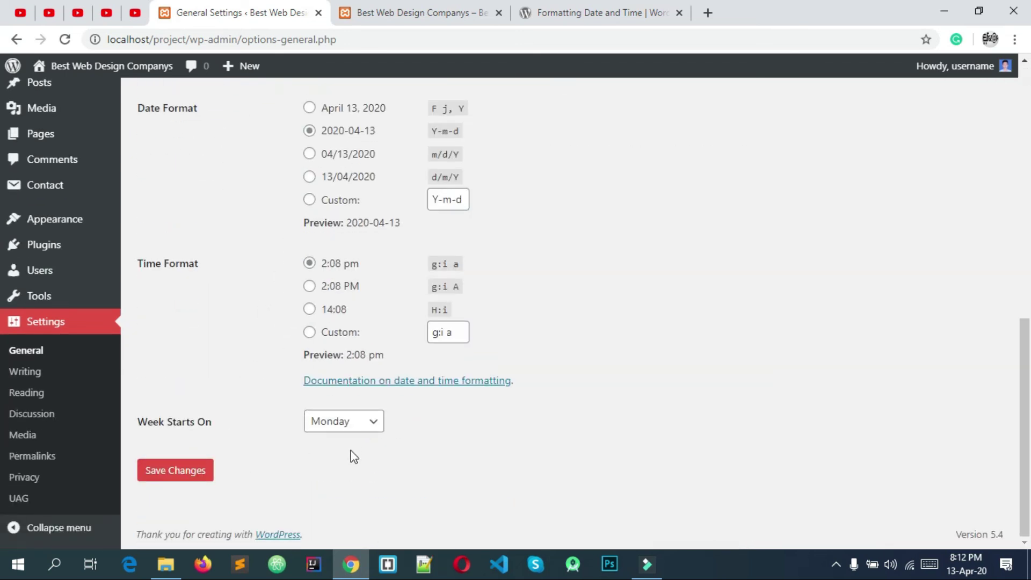
scroll(364, 456, up, 8)
scroll(367, 453, down, 8)
scroll(329, 428, up, 7)
scroll(376, 322, down, 7)
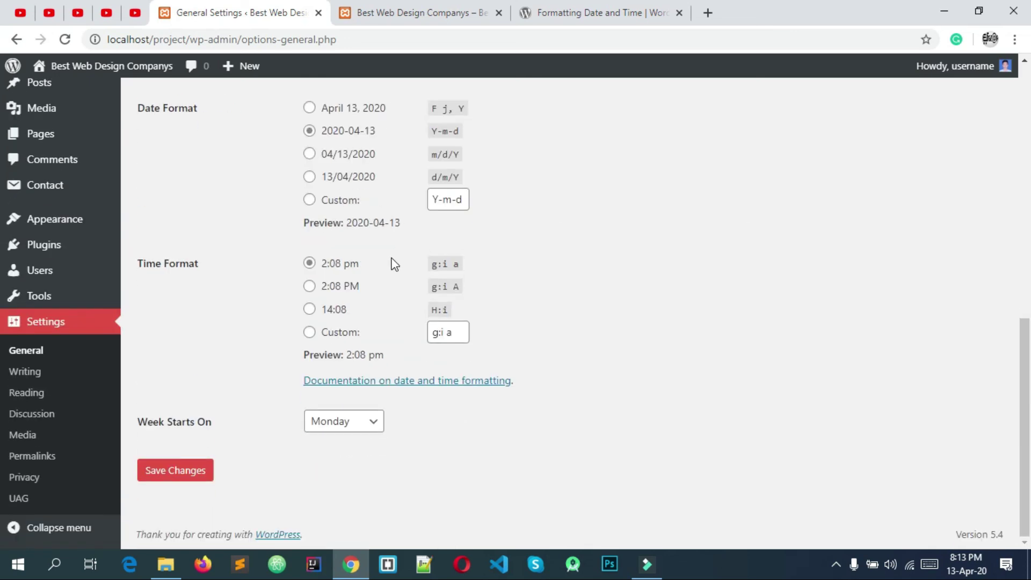
click(173, 480)
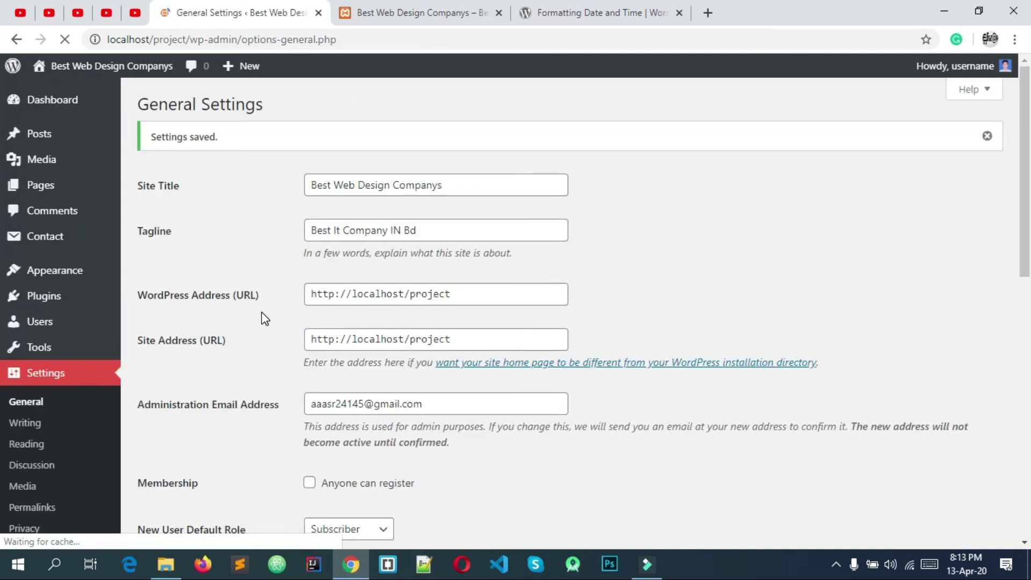
scroll(262, 313, down, 7)
scroll(262, 312, up, 5)
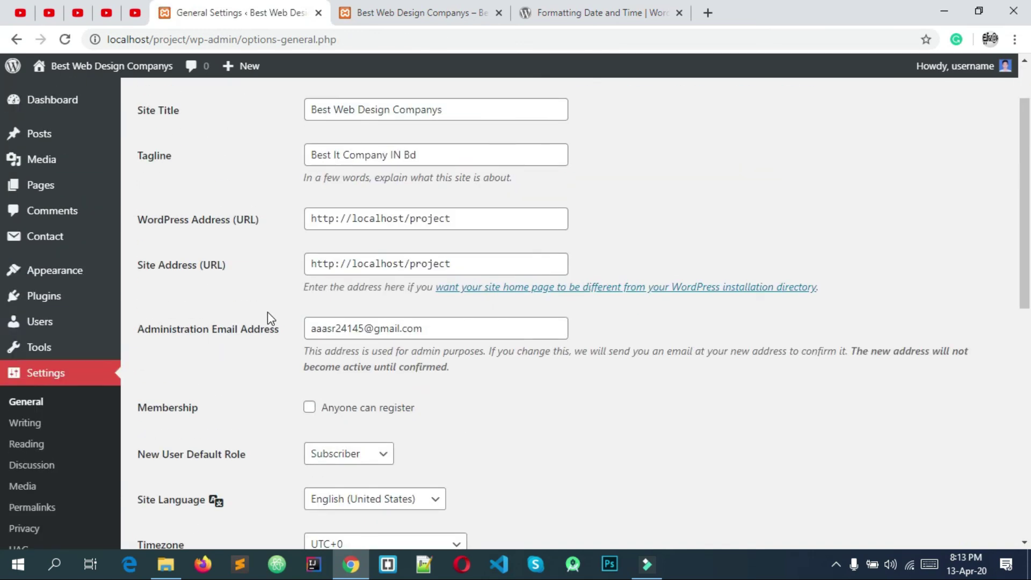